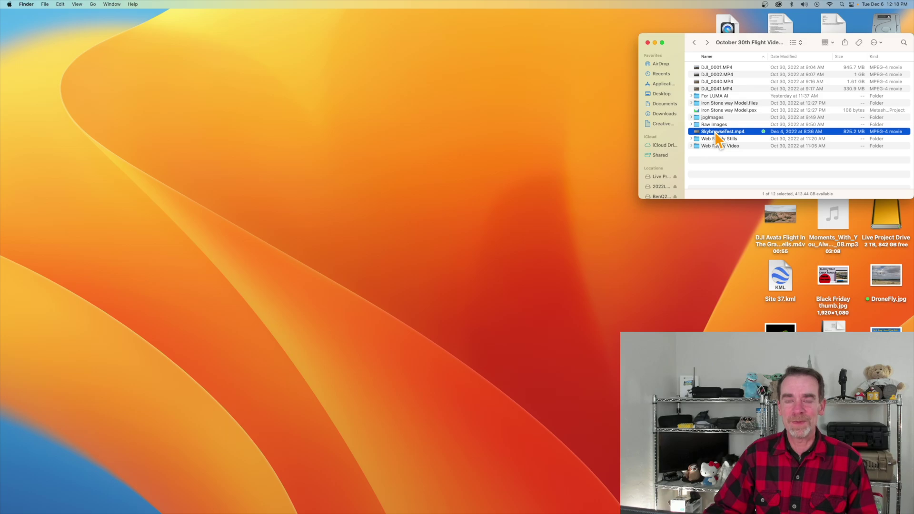
# Play SkybrowseTest.mp4 in an enlarged QuickTime window to watch the drone orbit footage
pyautogui.doubleClick(717, 132)
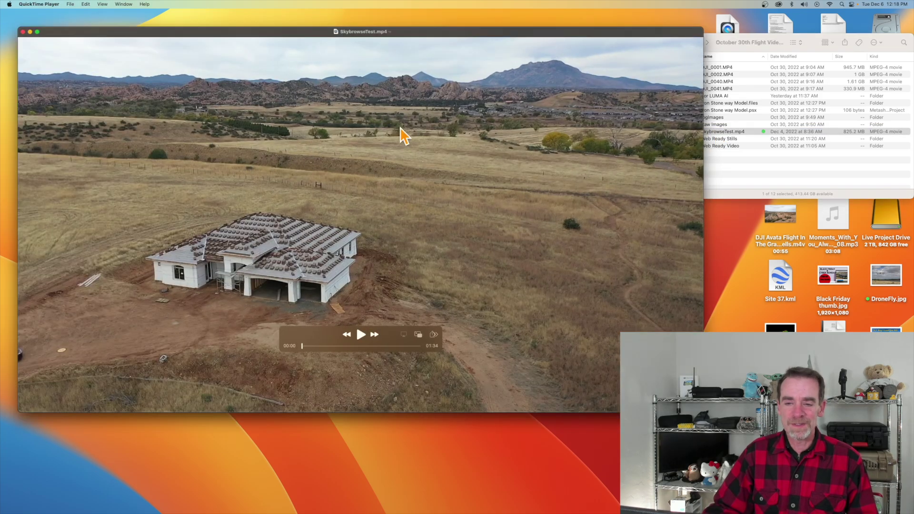
pyautogui.moveTo(256, 33); pyautogui.dragTo(235, 13)
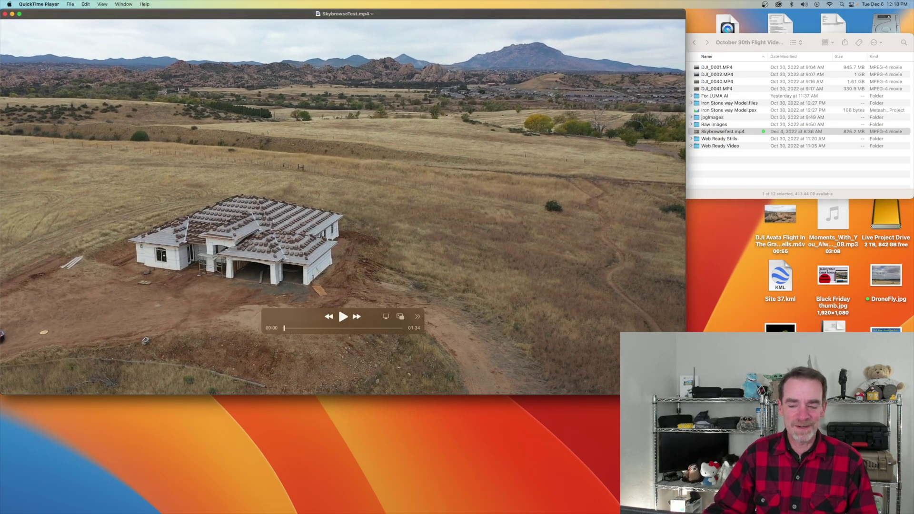
pyautogui.press('super+3')
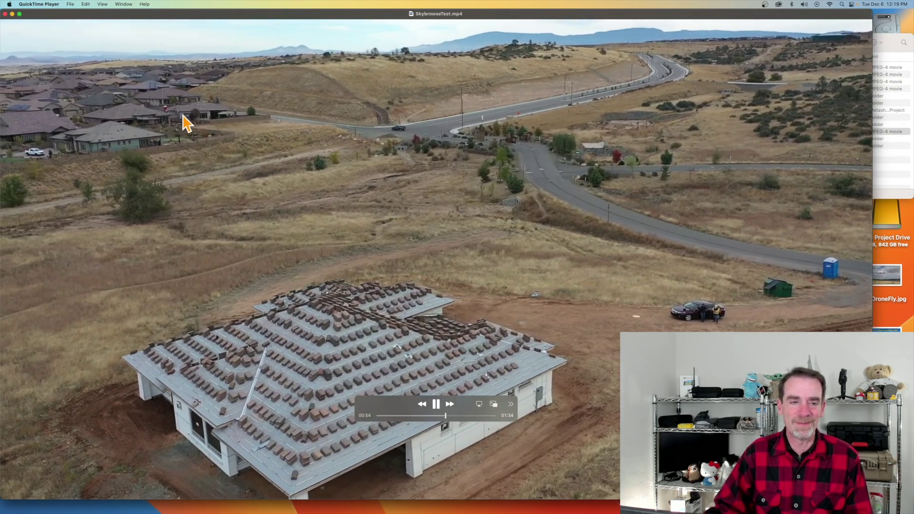
pyautogui.click(38, 4)
# Quit QuickTime Player and launch Metashape Pro from the Dock
pyautogui.click(60, 69)
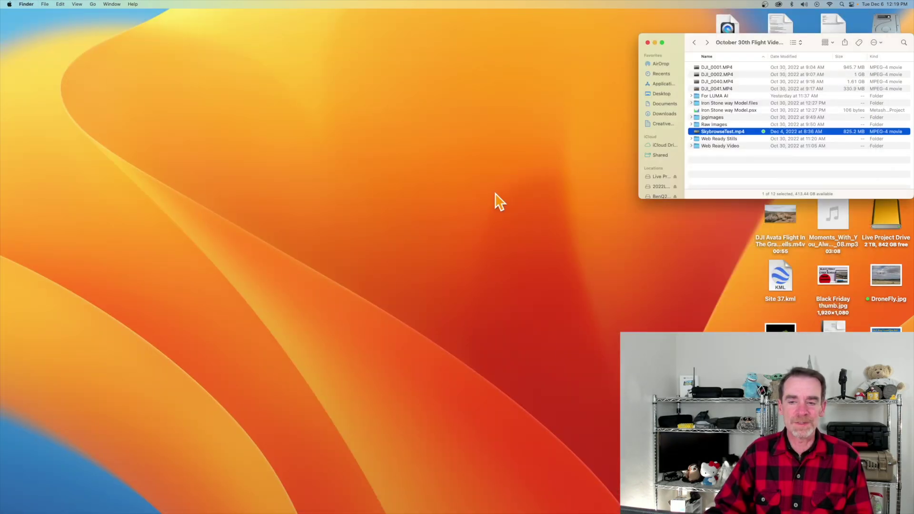
pyautogui.moveTo(628, 513)
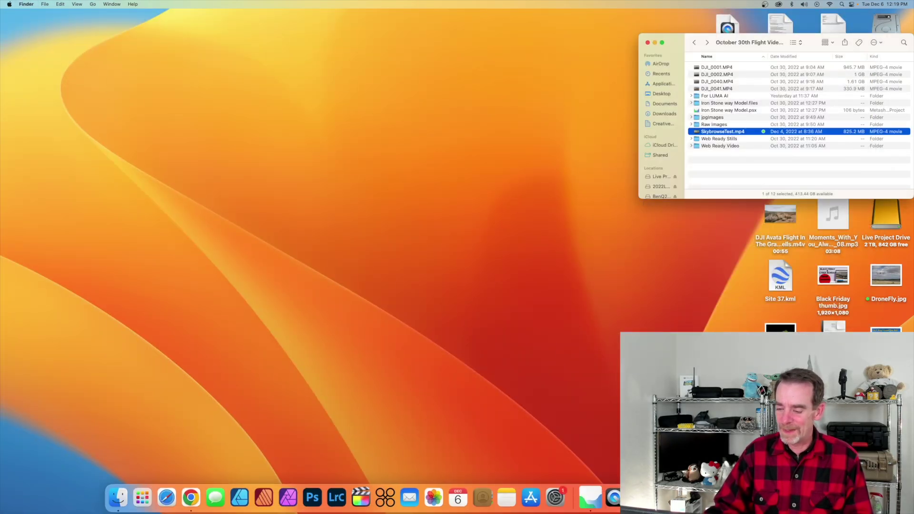
pyautogui.click(591, 498)
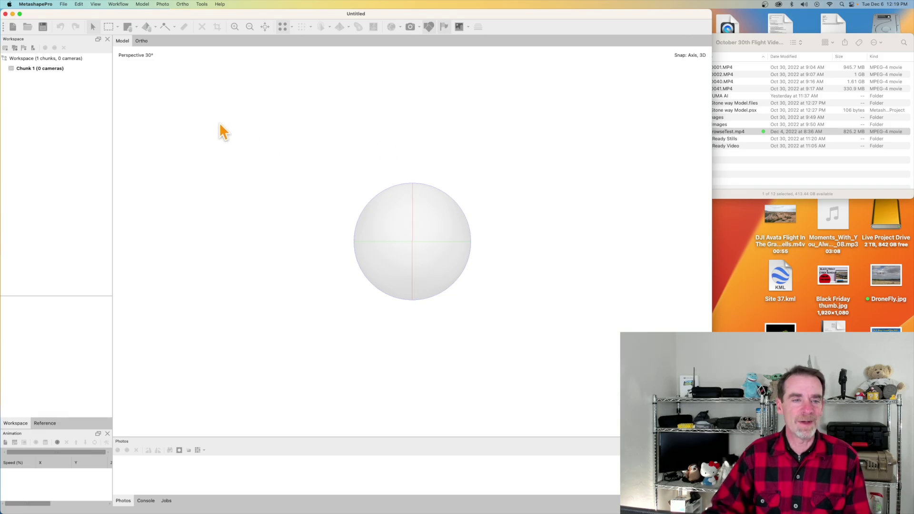
# Start a video import in Metashape with SkybrowseTest.mp4 as the source clip
pyautogui.click(64, 5)
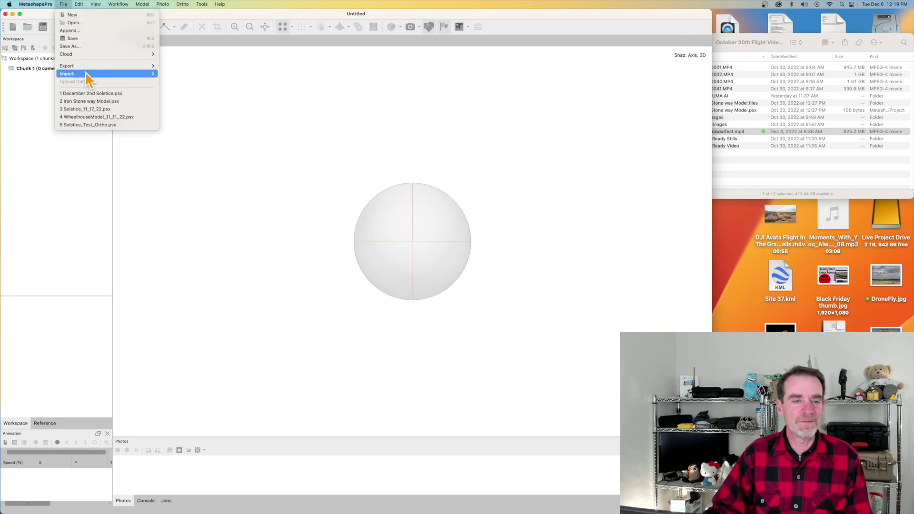
pyautogui.moveTo(88, 75)
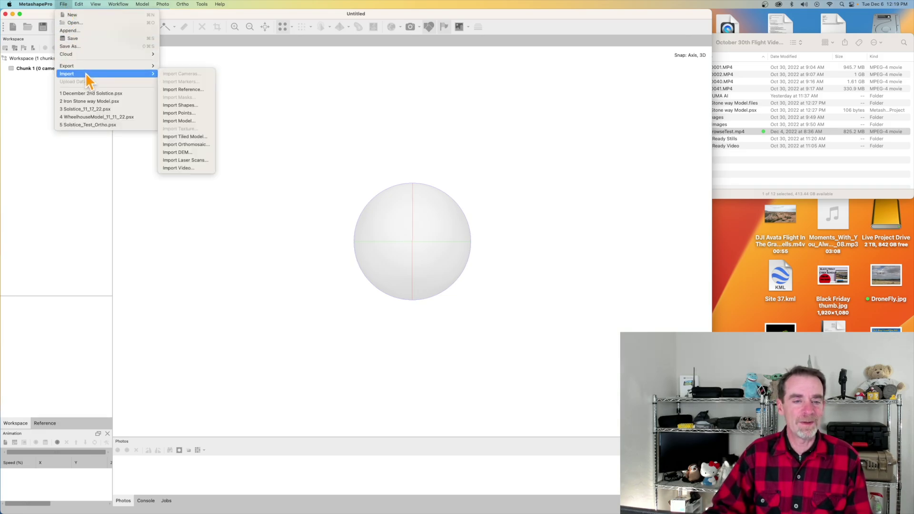
pyautogui.click(189, 167)
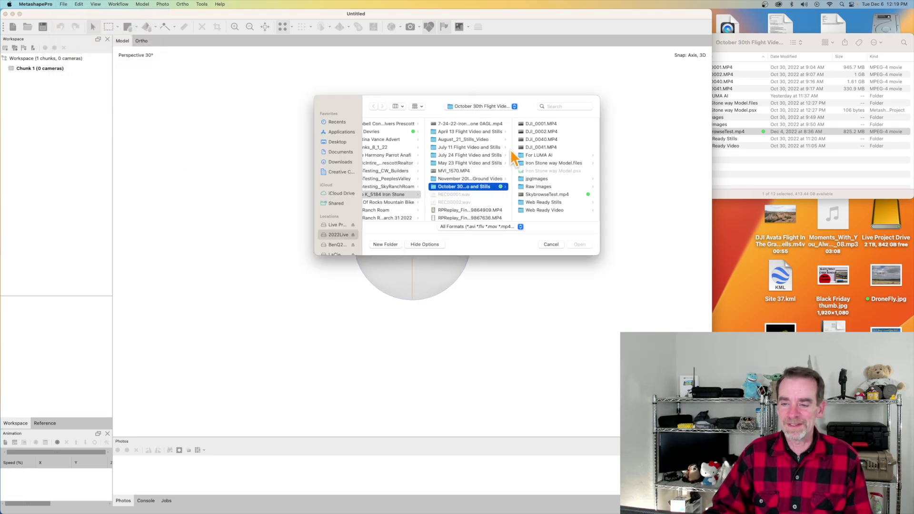
pyautogui.click(551, 195)
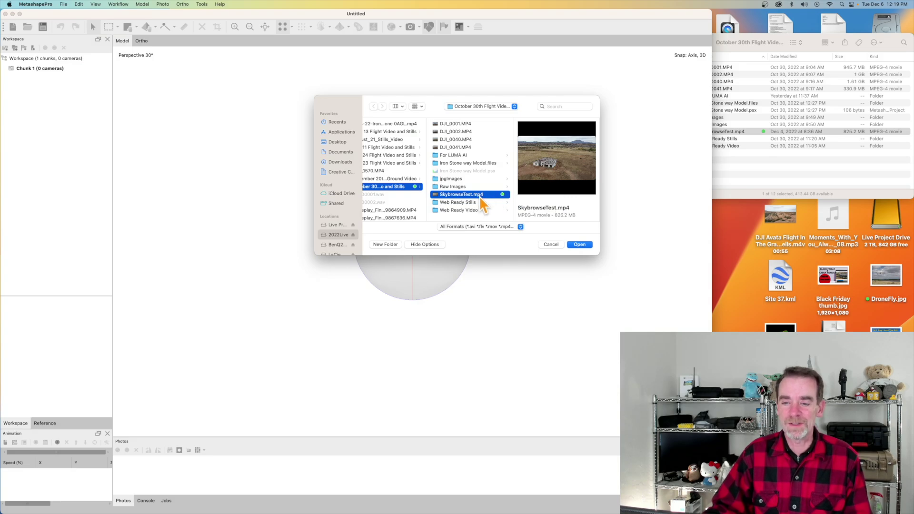
pyautogui.click(580, 244)
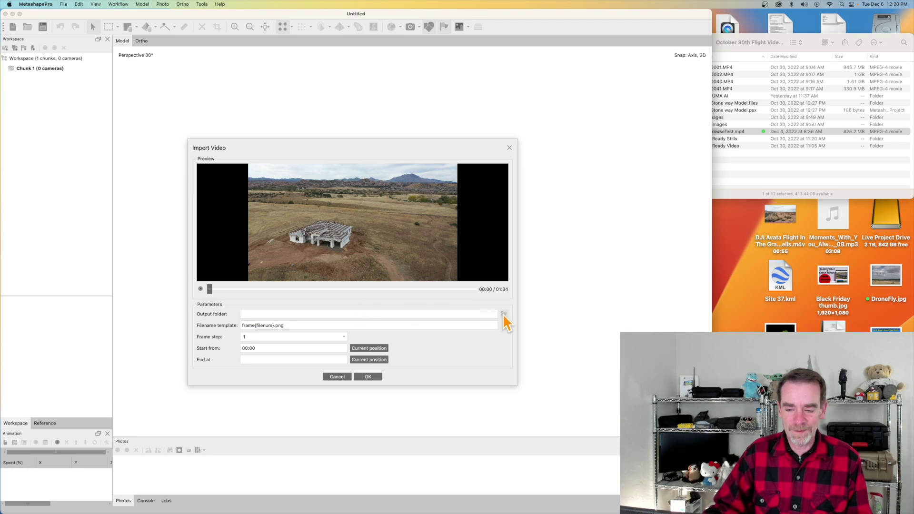
# Create a 'Video To Model' folder on the Desktop and set it as the frame output folder
pyautogui.click(504, 314)
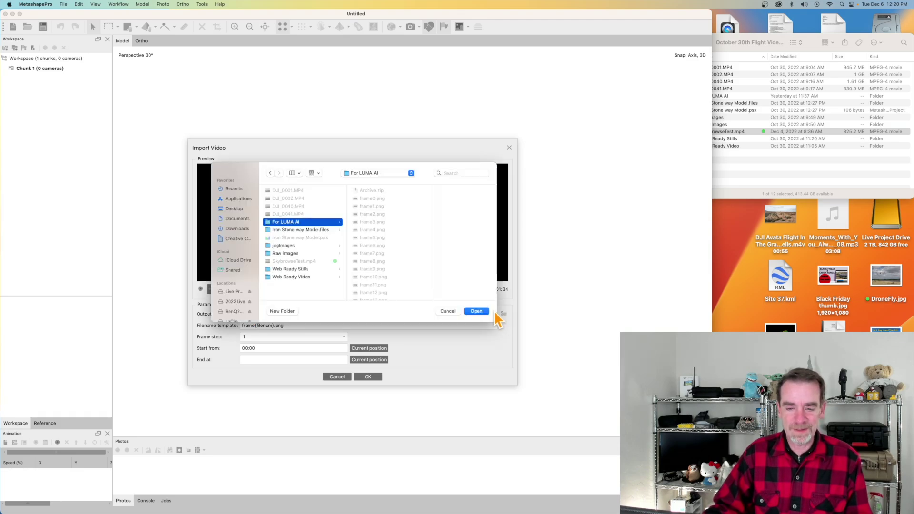
pyautogui.click(241, 210)
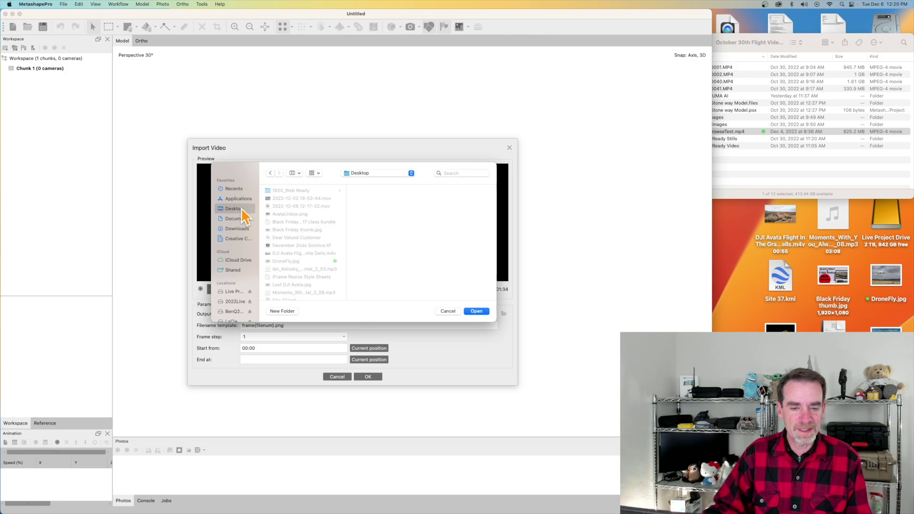
pyautogui.click(286, 312)
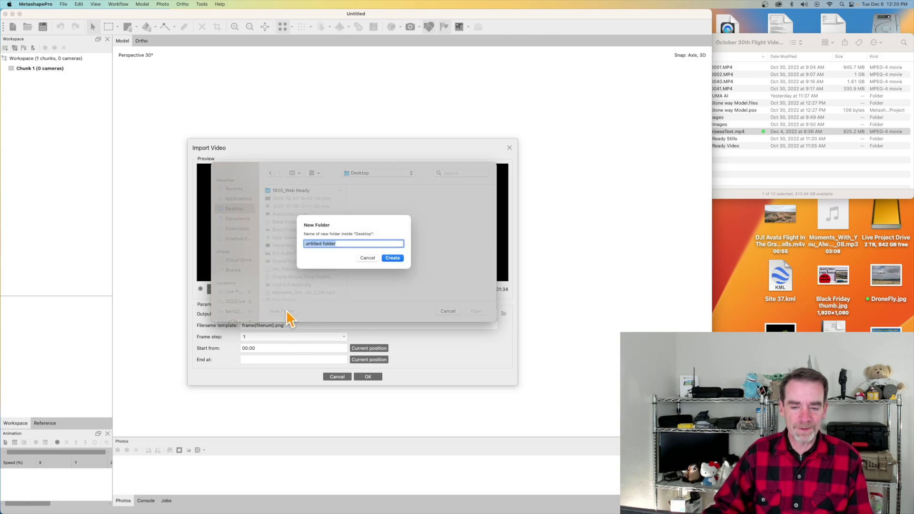
pyautogui.write('Video To Model')
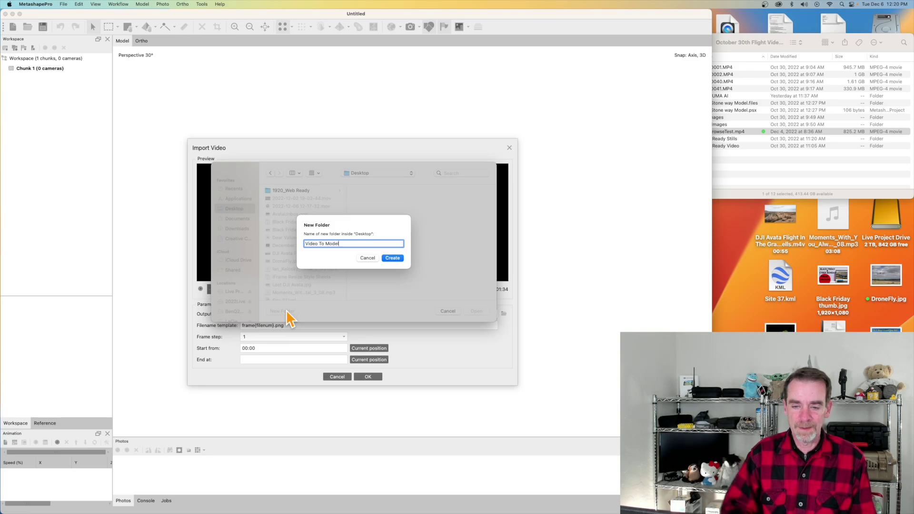
pyautogui.click(393, 259)
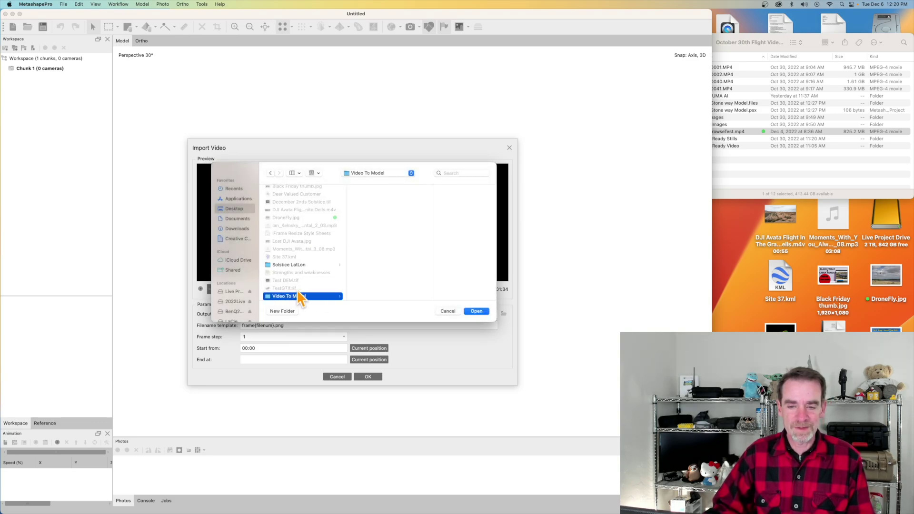
pyautogui.click(477, 311)
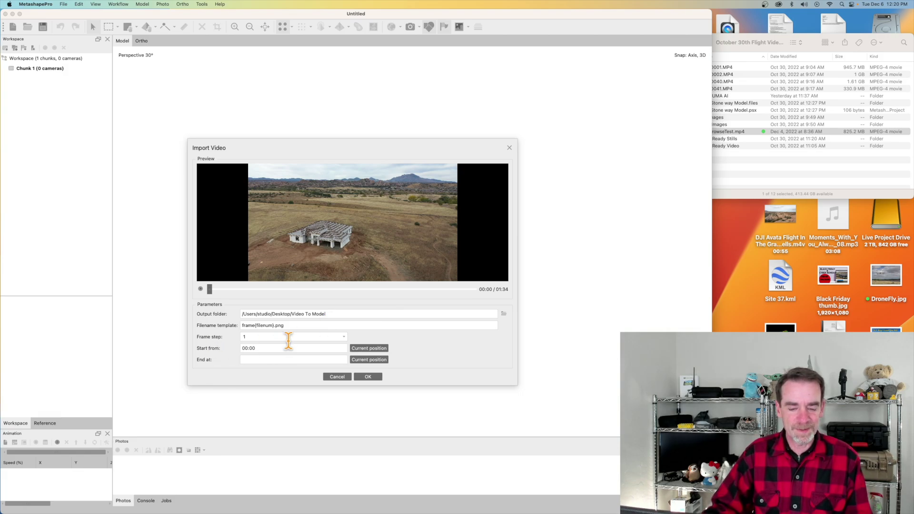
# Extract frames with frame step Large, importing 65 photos into Chunk 1
pyautogui.click(344, 337)
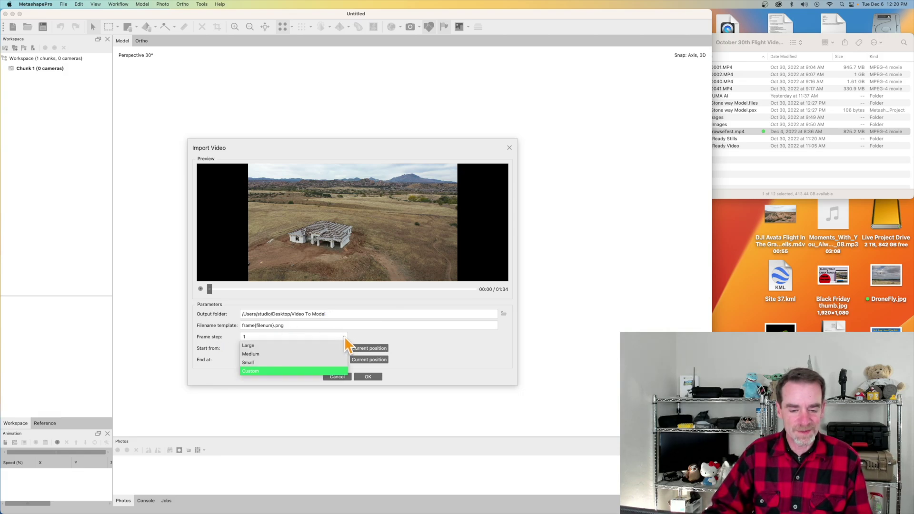
pyautogui.click(263, 346)
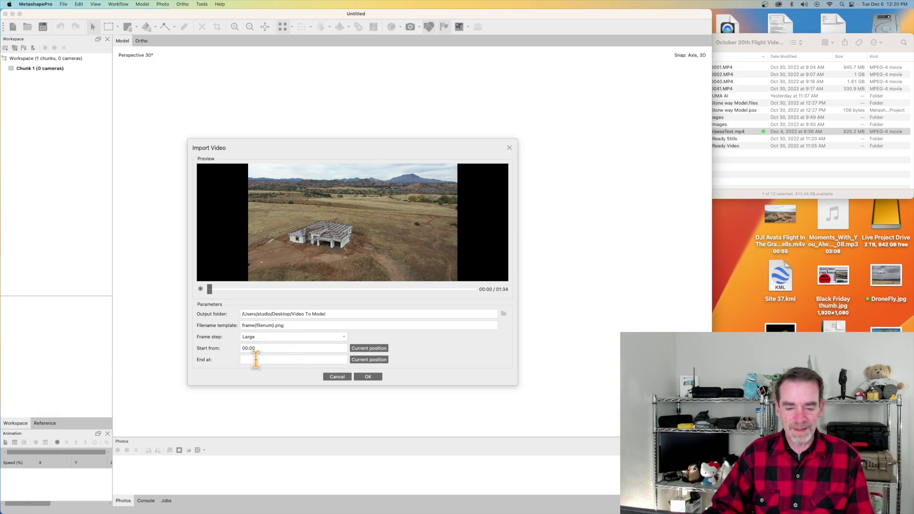
pyautogui.click(367, 376)
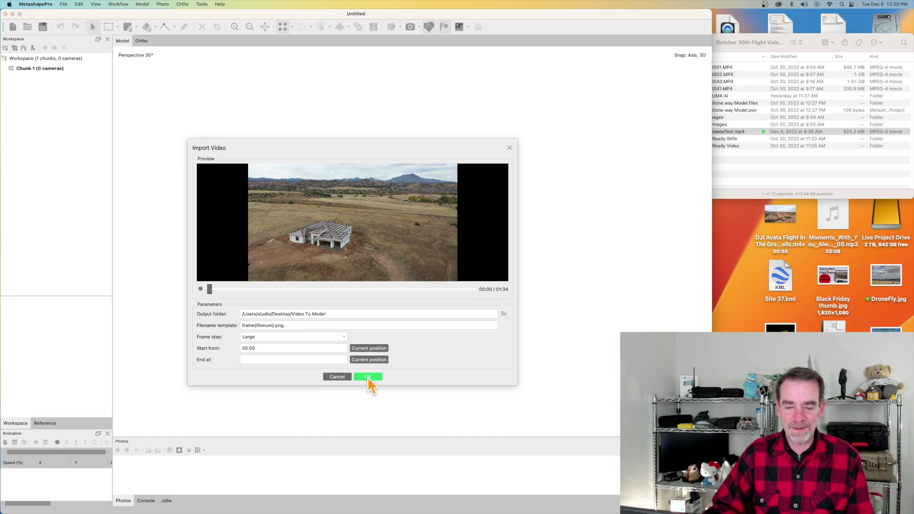
pyautogui.click(368, 377)
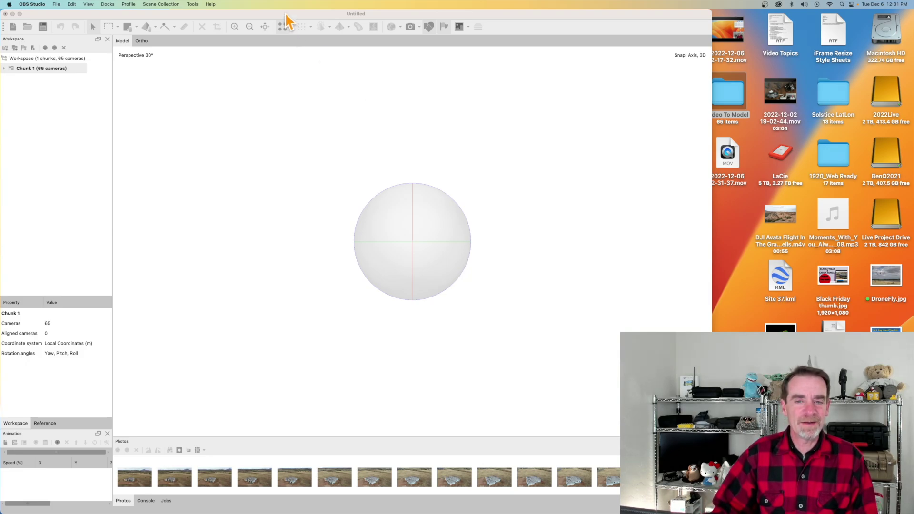
# Expand Chunk 1 to list its 65 unaligned cameras and open the Video To Model frames folder
pyautogui.moveTo(285, 14); pyautogui.dragTo(287, 14)
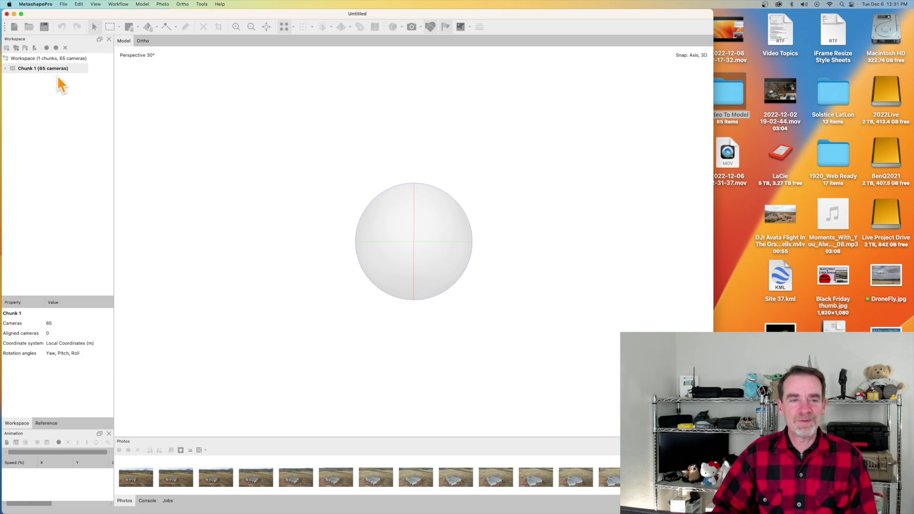
pyautogui.click(5, 69)
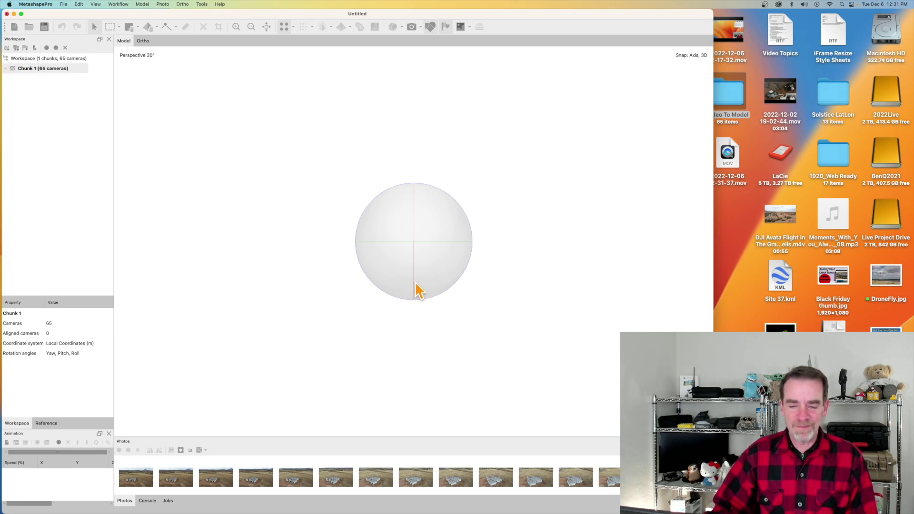
pyautogui.doubleClick(736, 102)
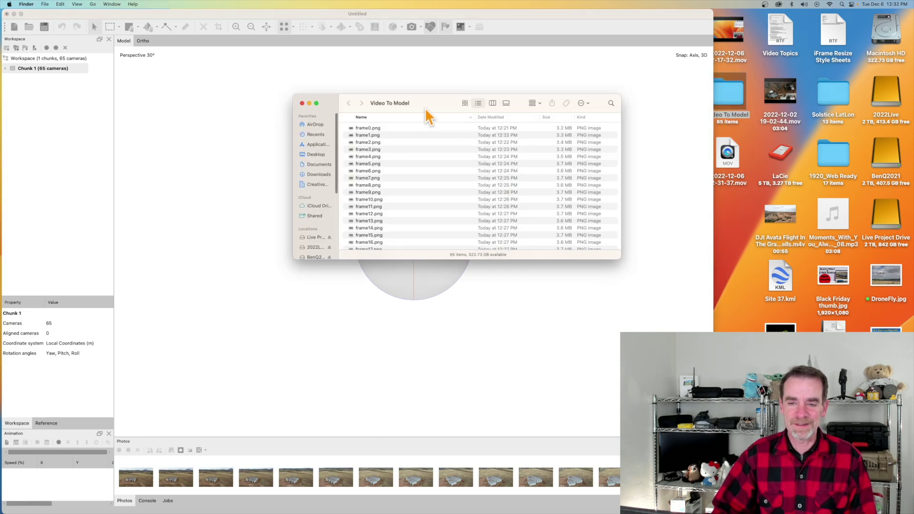
# View frame4.png and frame5.png in Preview, then close the Video To Model folder
pyautogui.moveTo(425, 108); pyautogui.dragTo(445, 85)
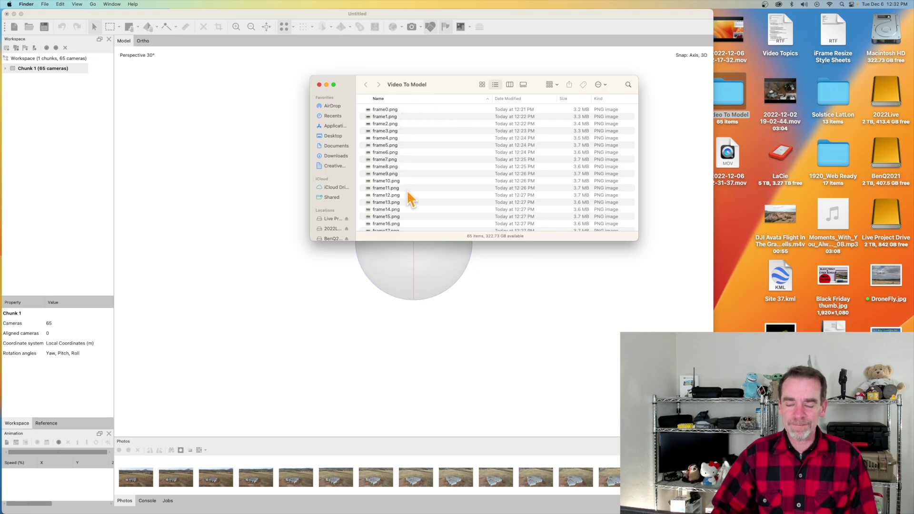
pyautogui.scroll(-10, 446, 198)
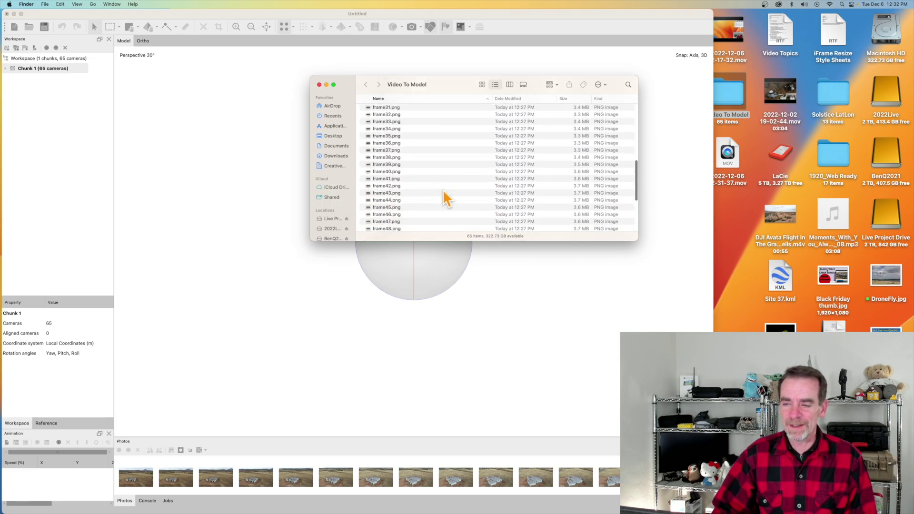
pyautogui.scroll(3, 401, 182)
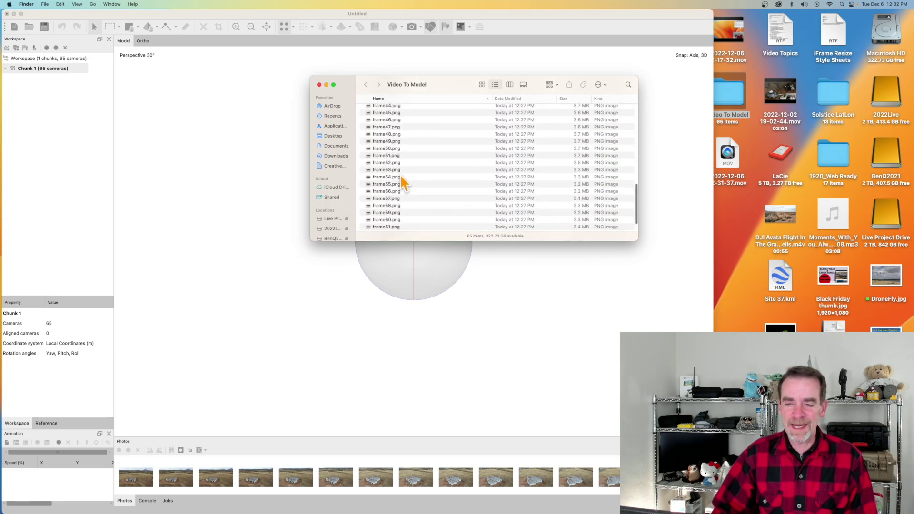
pyautogui.scroll(12, 401, 176)
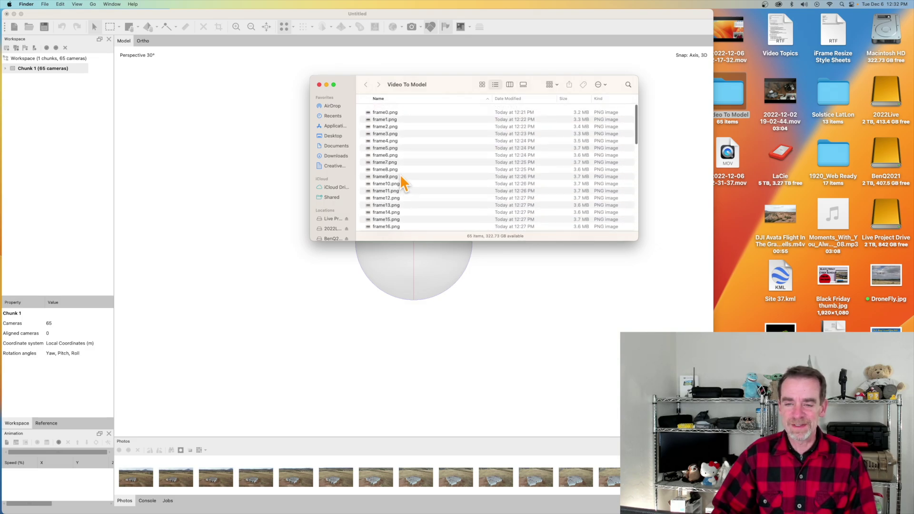
pyautogui.doubleClick(400, 138)
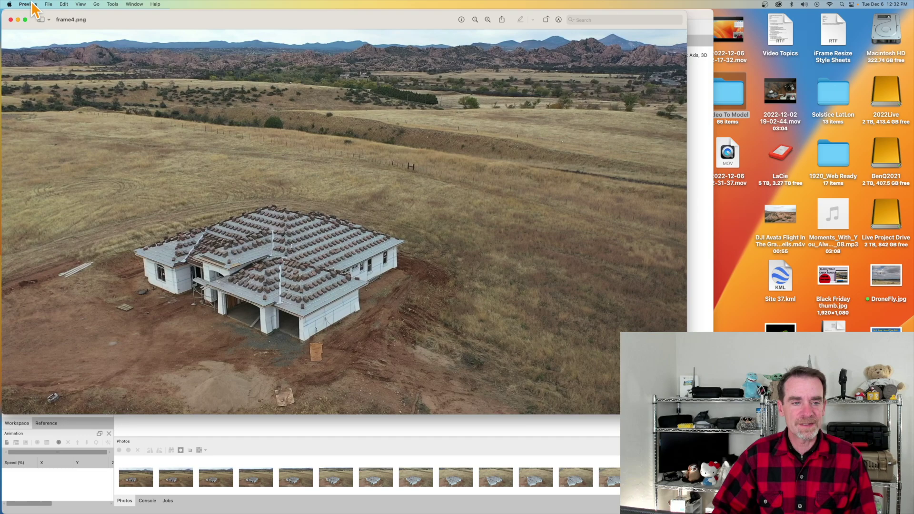
pyautogui.click(33, 8)
pyautogui.click(45, 89)
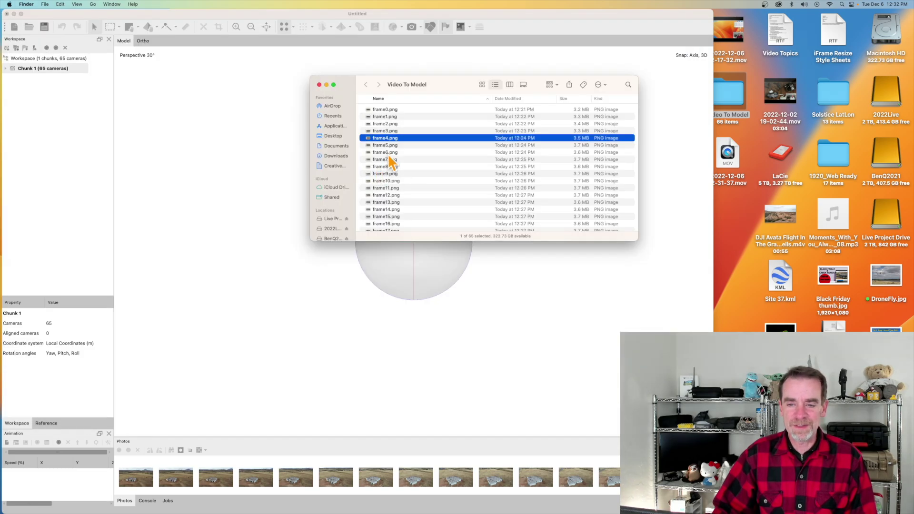
pyautogui.doubleClick(387, 145)
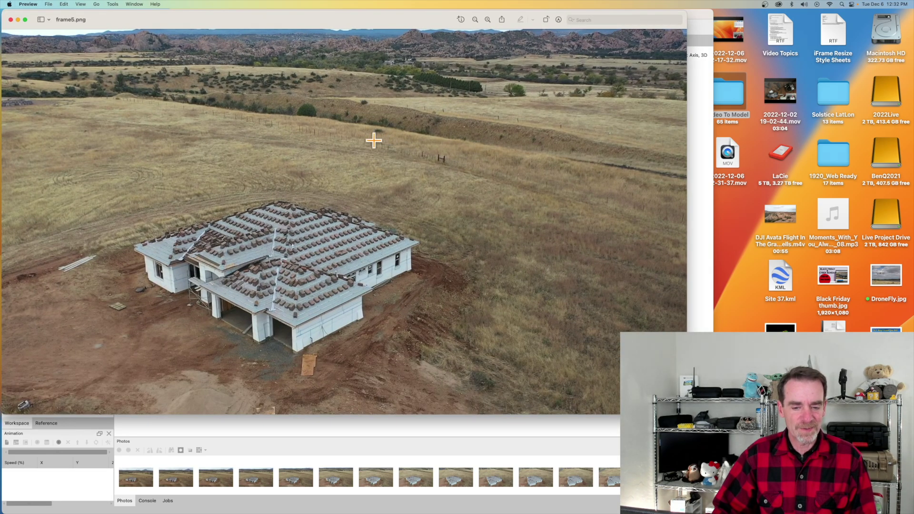
pyautogui.click(11, 19)
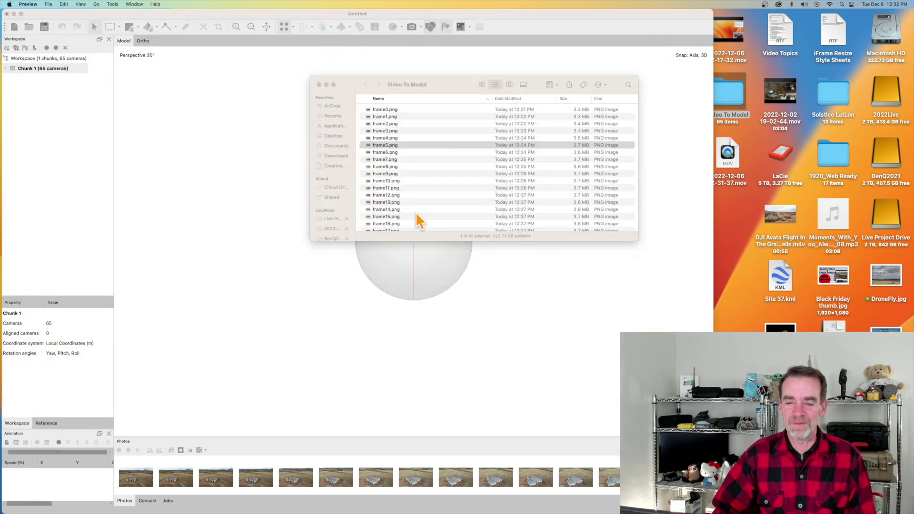
pyautogui.click(319, 84)
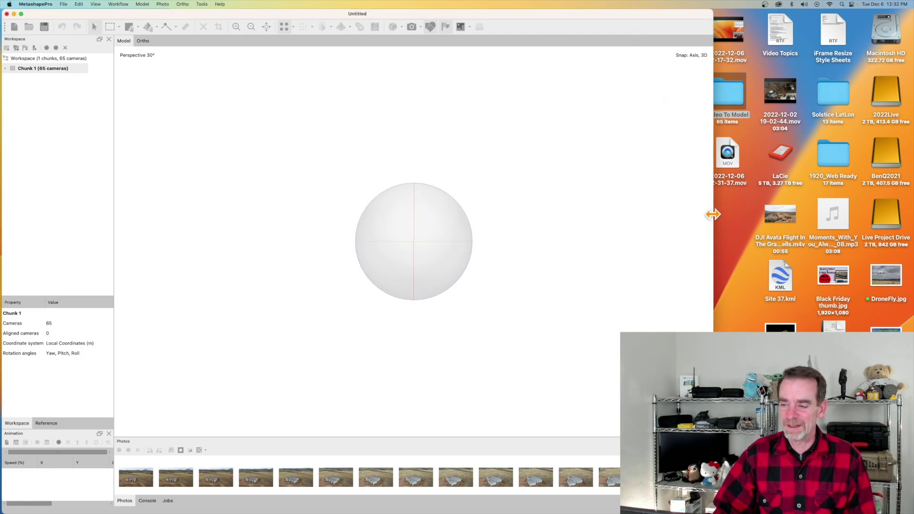
# Align the 65 frames at High accuracy, producing a 48,667-point sparse cloud
pyautogui.moveTo(715, 210); pyautogui.dragTo(909, 218)
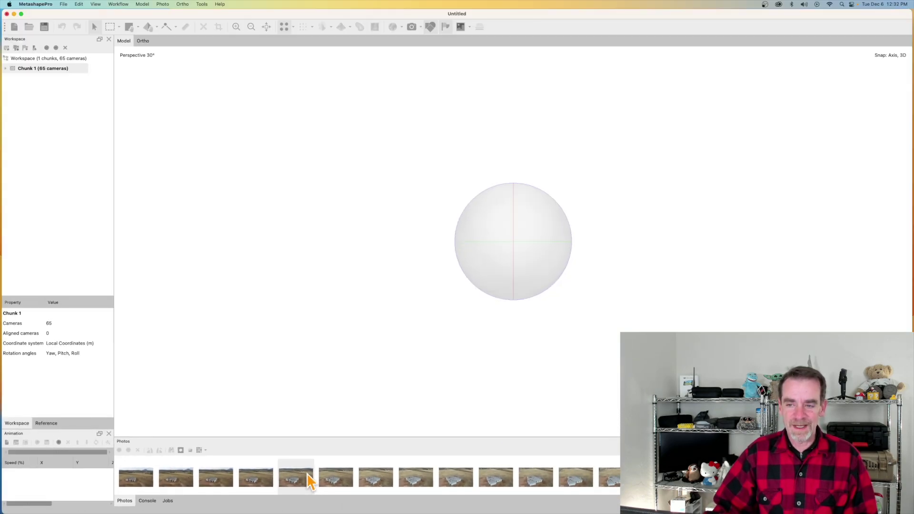
pyautogui.click(118, 4)
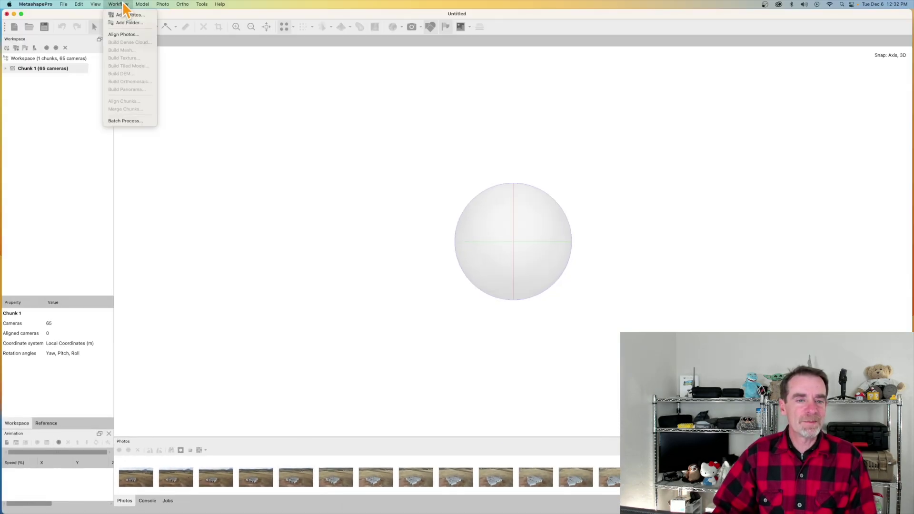
pyautogui.click(137, 36)
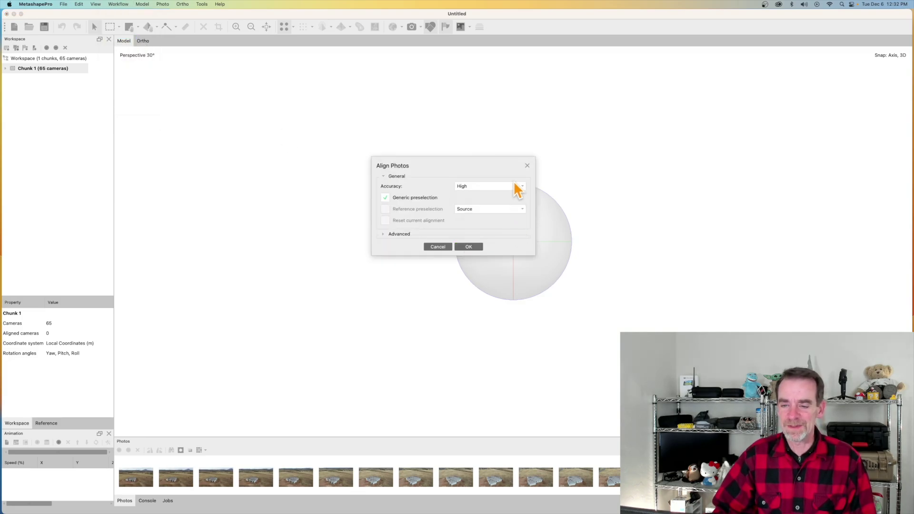
pyautogui.click(474, 246)
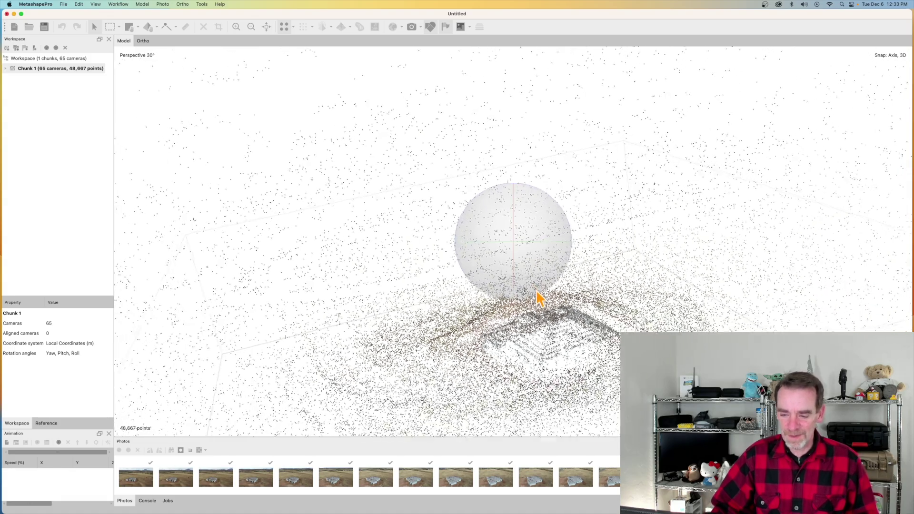
pyautogui.scroll(-10, 539, 299)
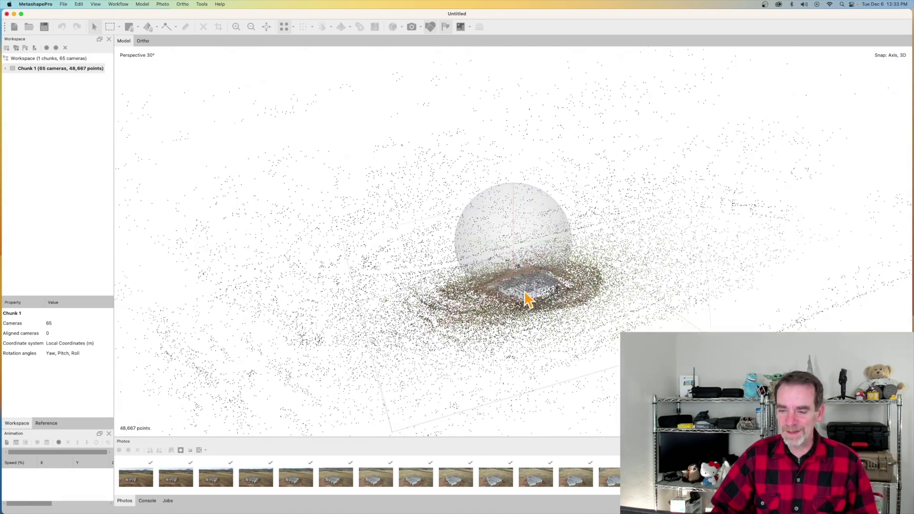
pyautogui.moveTo(528, 299); pyautogui.dragTo(518, 292)
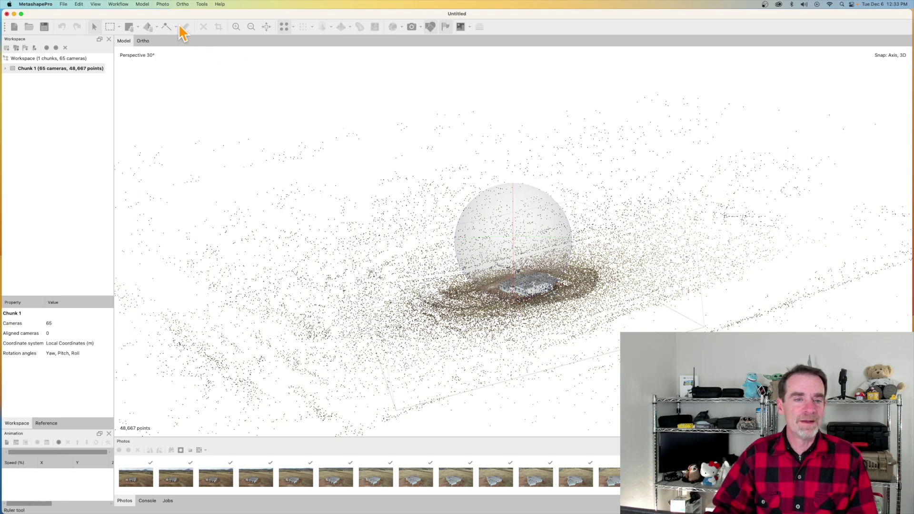
pyautogui.click(161, 5)
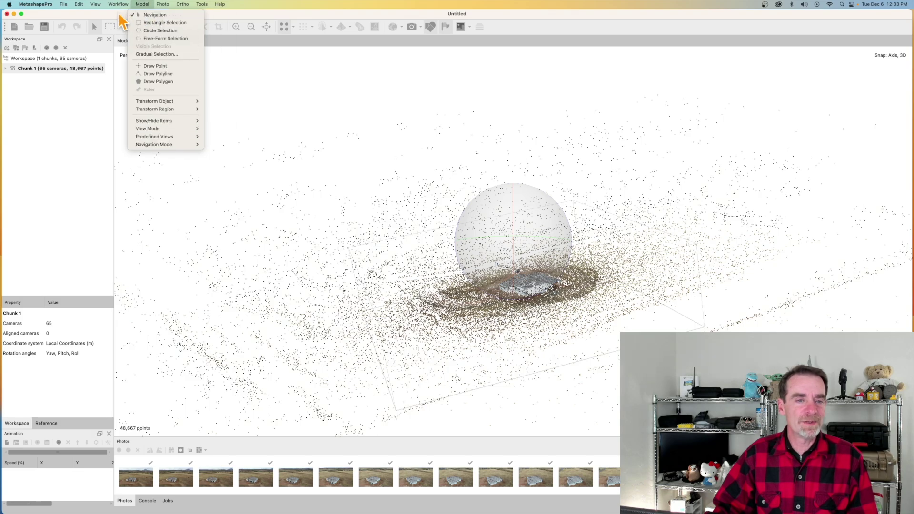
# Build the dense cloud with Quality set to High, generating depth maps for the frames
pyautogui.click(143, 5)
pyautogui.click(119, 4)
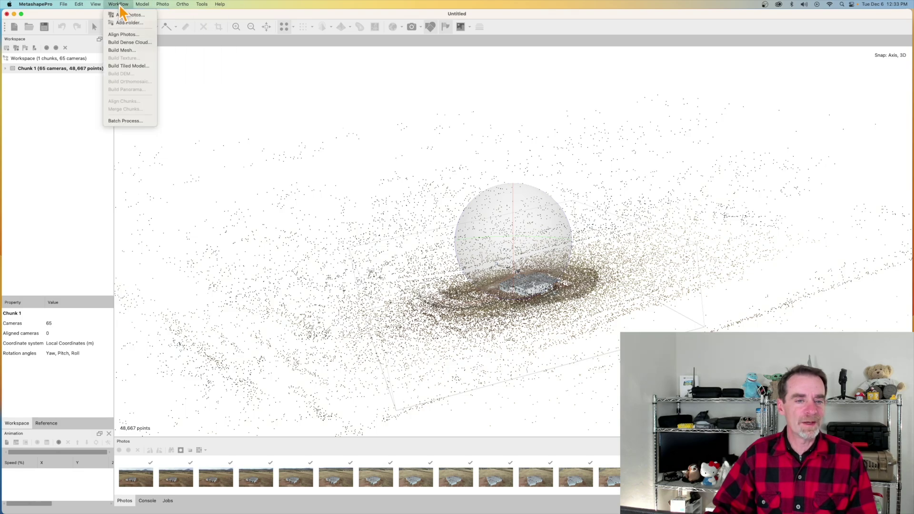
pyautogui.click(129, 43)
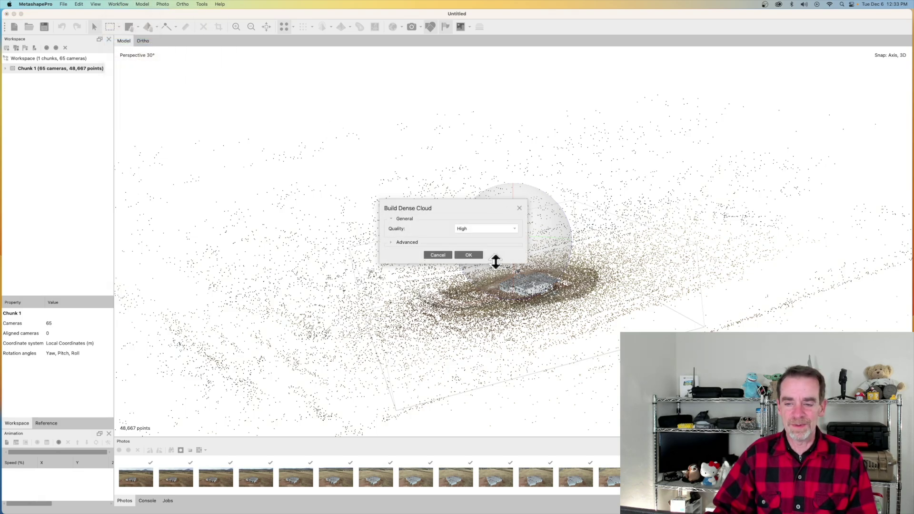
pyautogui.click(514, 229)
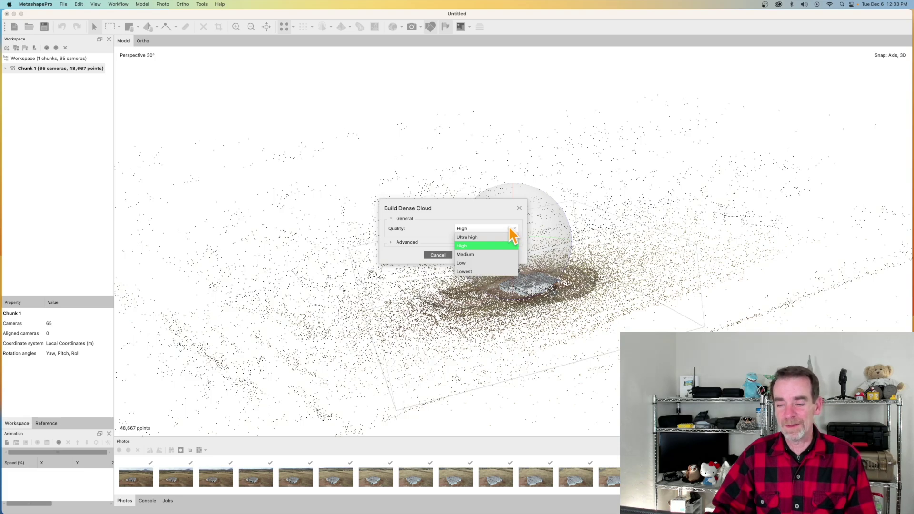
pyautogui.click(484, 213)
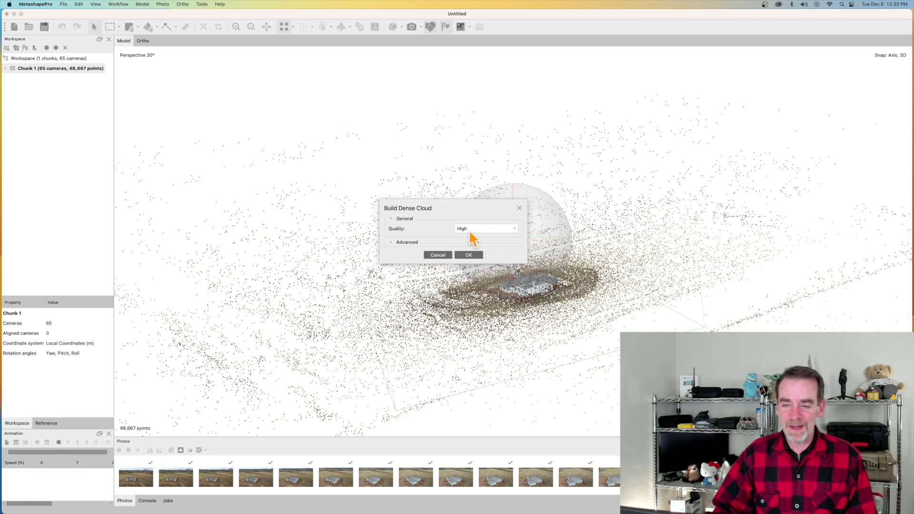
pyautogui.click(471, 256)
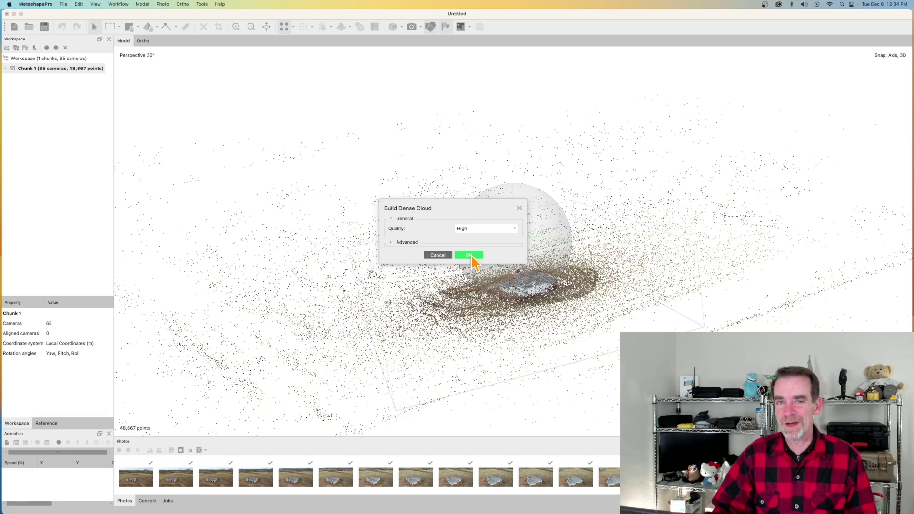
pyautogui.click(471, 256)
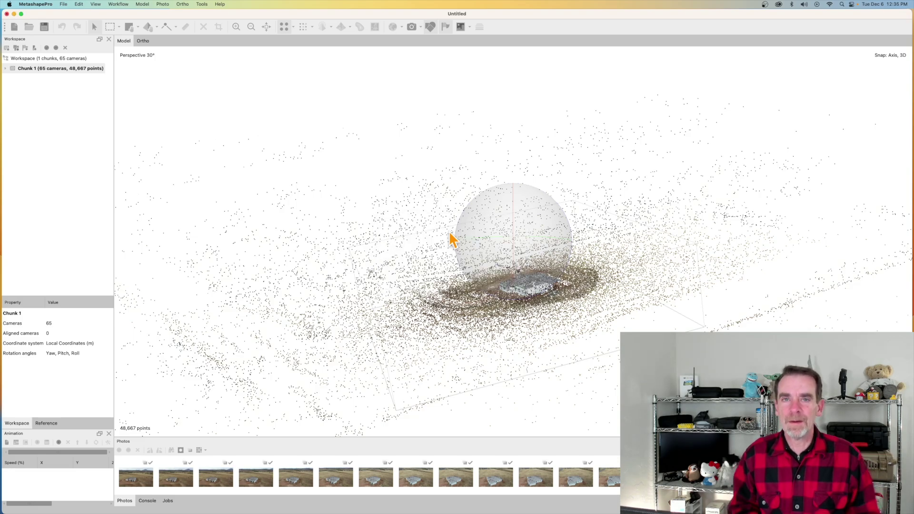
# Show the 3,047,647-point dense cloud in the Model view and orbit to inspect it
pyautogui.click(6, 70)
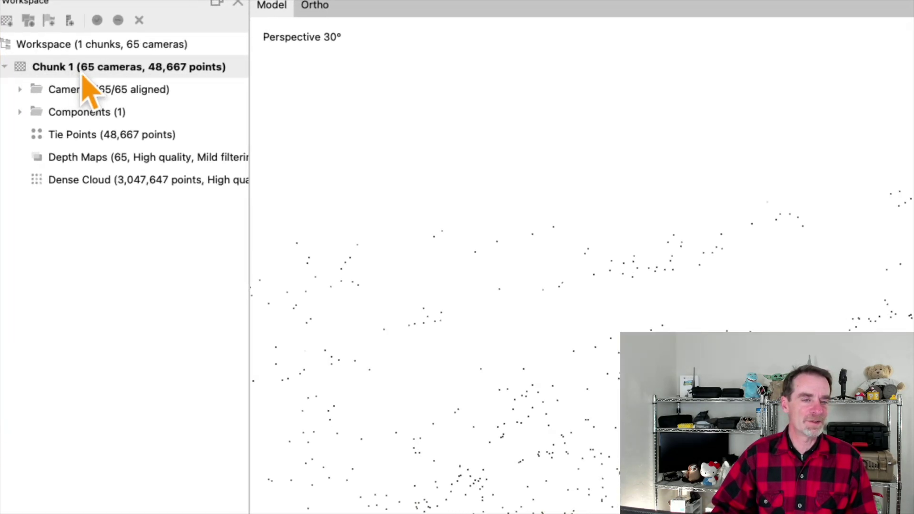
pyautogui.doubleClick(125, 183)
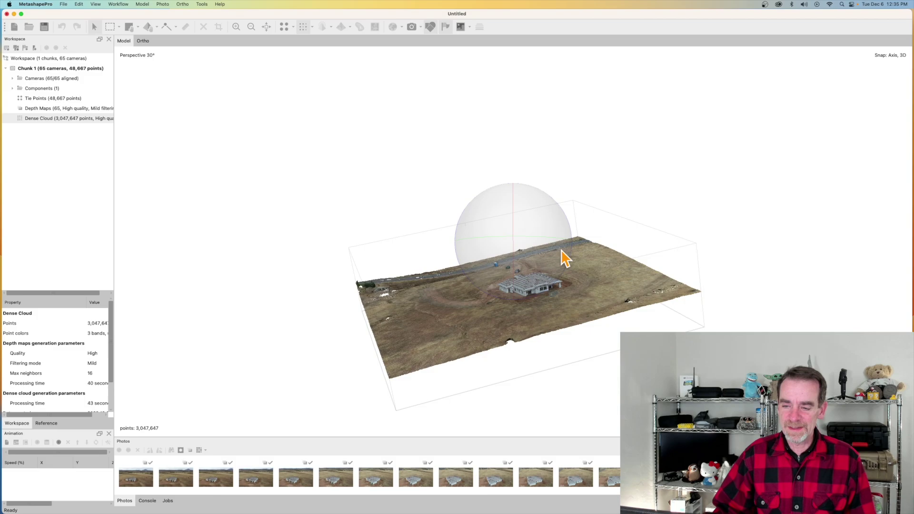
pyautogui.moveTo(562, 250)
pyautogui.mouseDown()
pyautogui.moveTo(548, 260)
pyautogui.moveTo(571, 251)
pyautogui.moveTo(574, 260)
pyautogui.mouseUp()
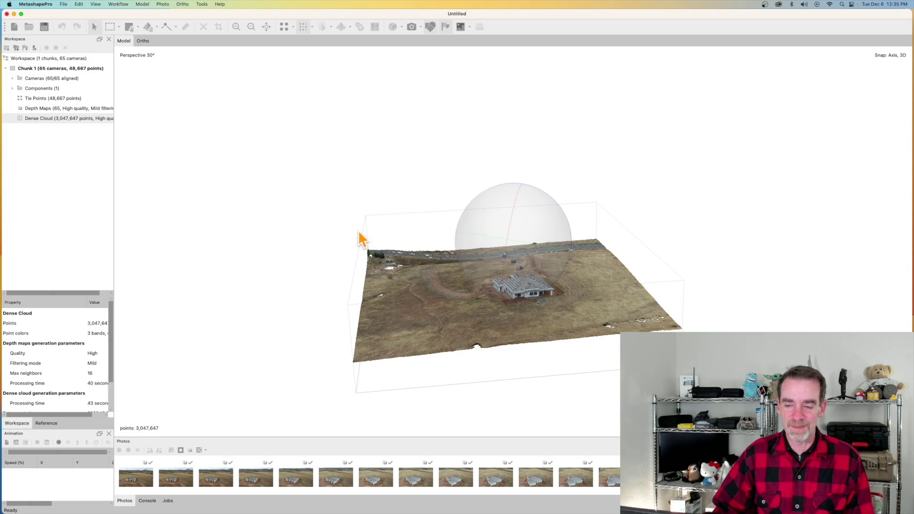
# Build a mesh from the dense cloud
pyautogui.click(118, 5)
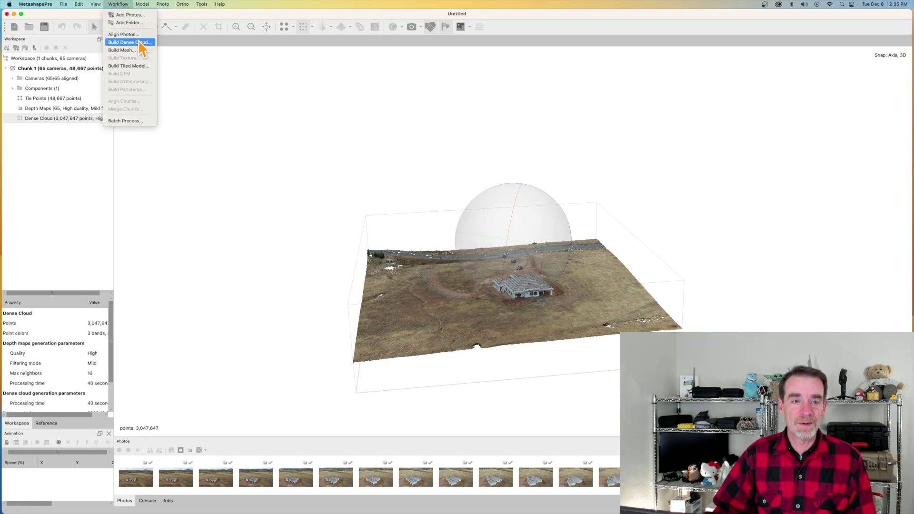
pyautogui.click(122, 50)
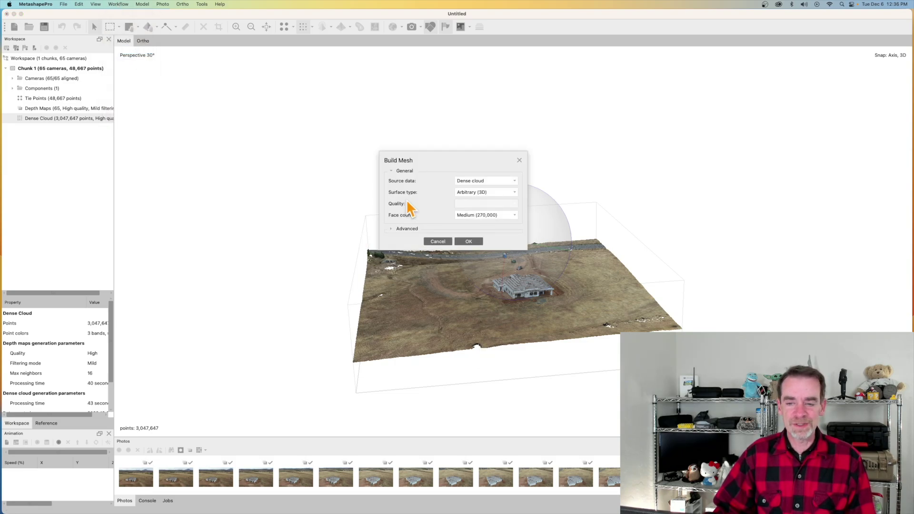
pyautogui.click(474, 242)
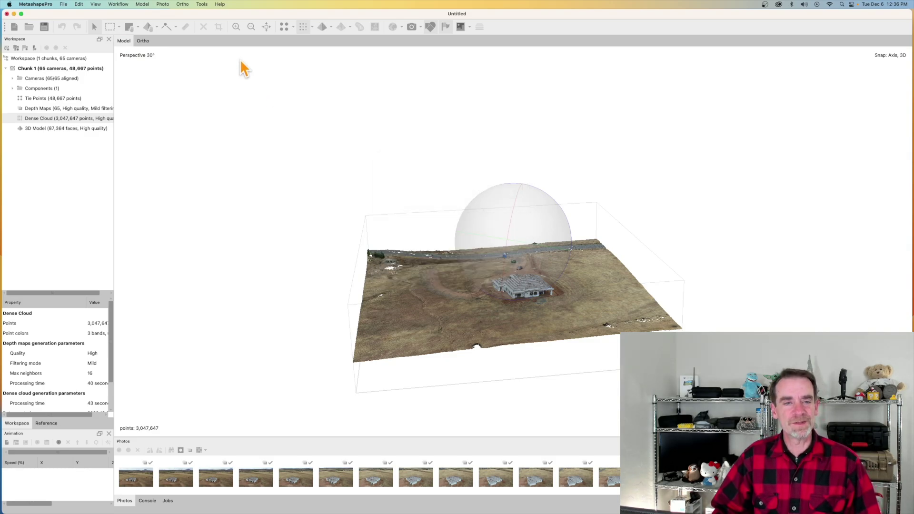
# Build a Diffuse-map texture at 8192 size for the 87,364-face model
pyautogui.click(119, 5)
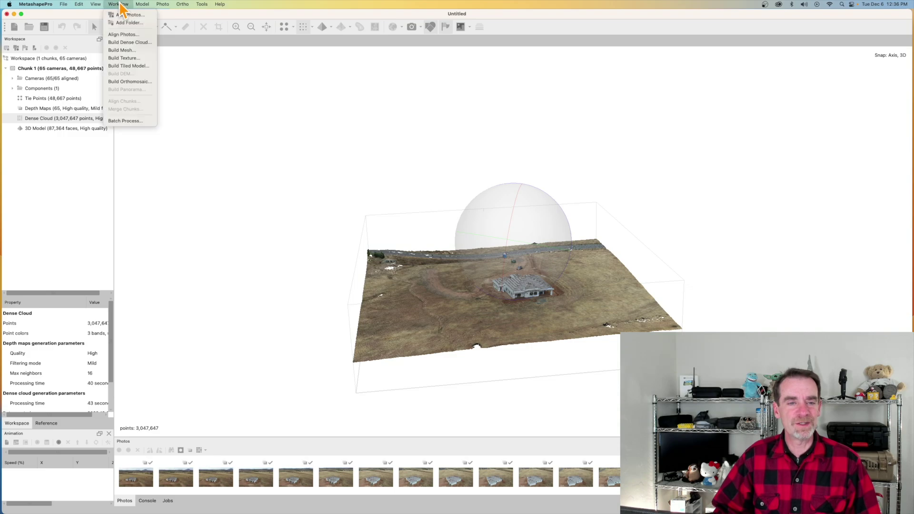
pyautogui.click(135, 57)
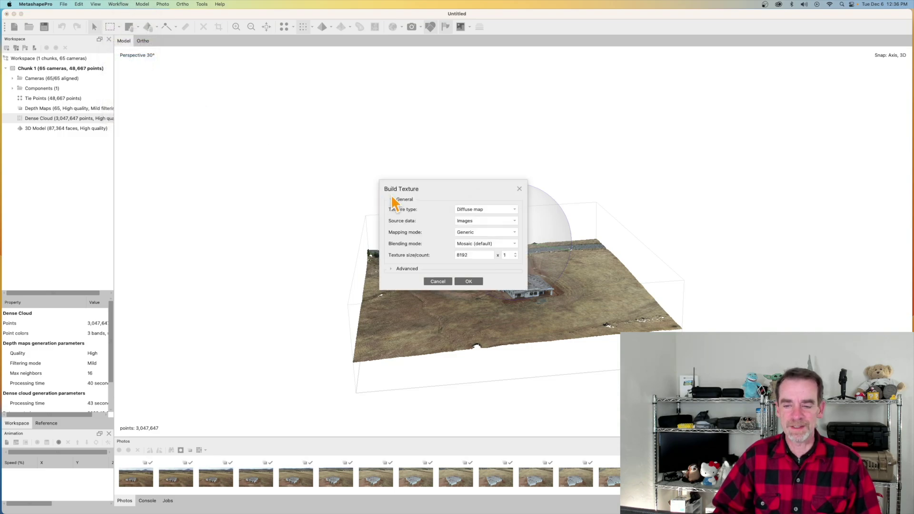
pyautogui.click(468, 282)
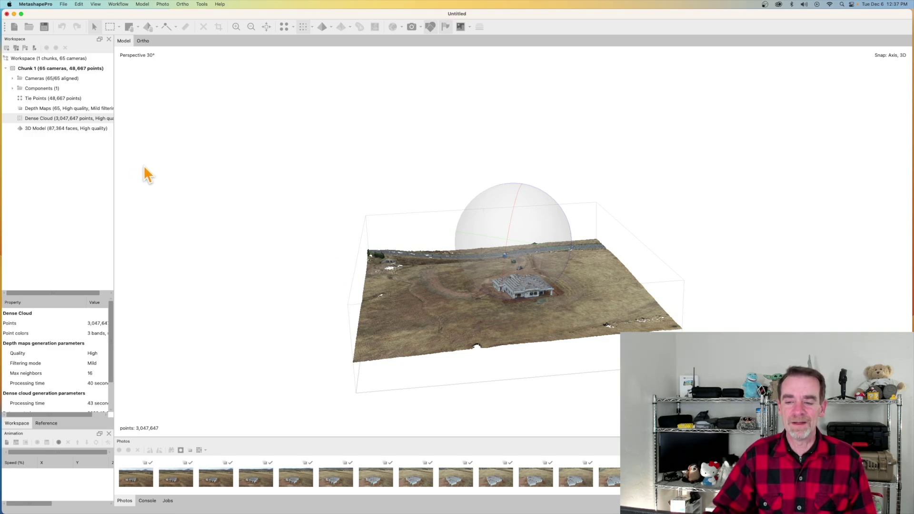
# Show the textured 3D Model (87,364 faces, 45,032 vertices) and zoom in on the house
pyautogui.click(92, 128)
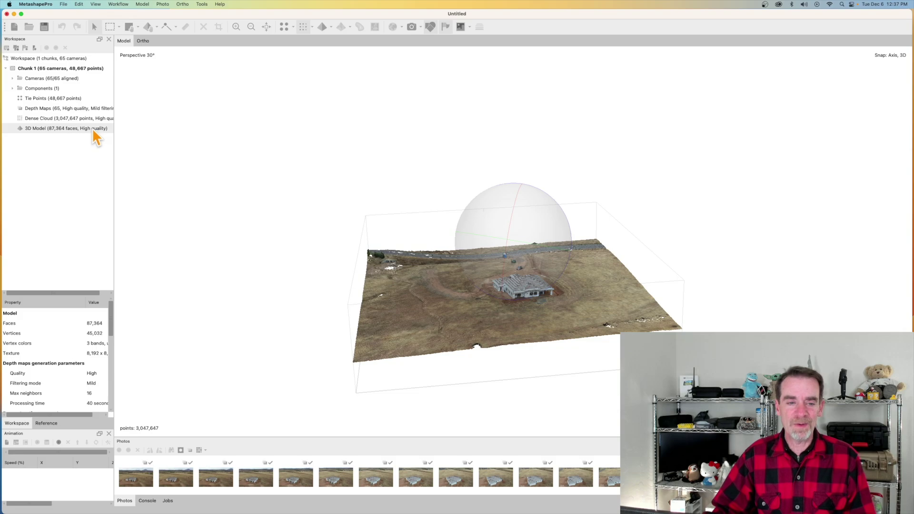
pyautogui.doubleClick(68, 128)
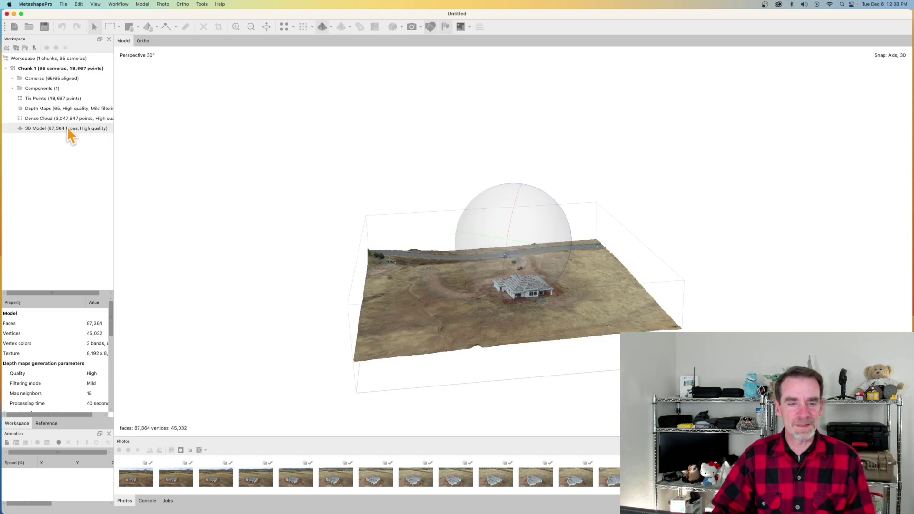
pyautogui.moveTo(572, 327); pyautogui.dragTo(566, 323)
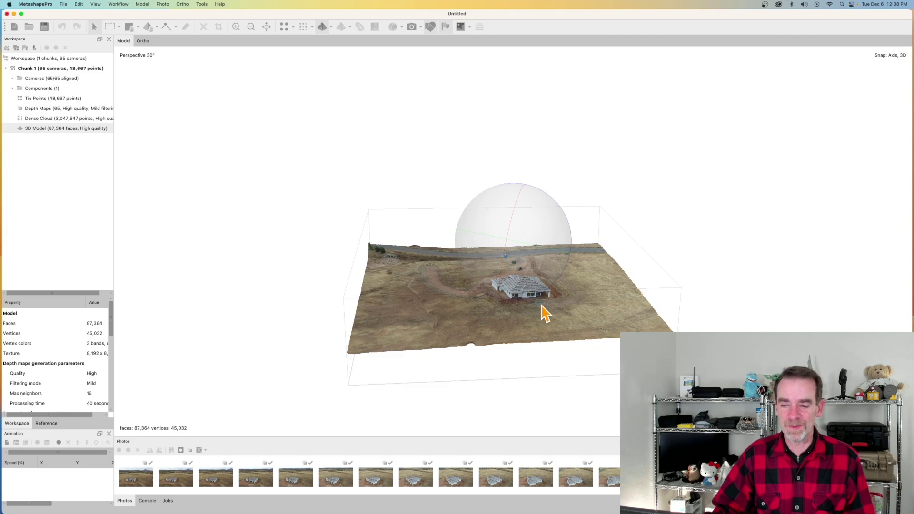
pyautogui.scroll(6, 544, 313)
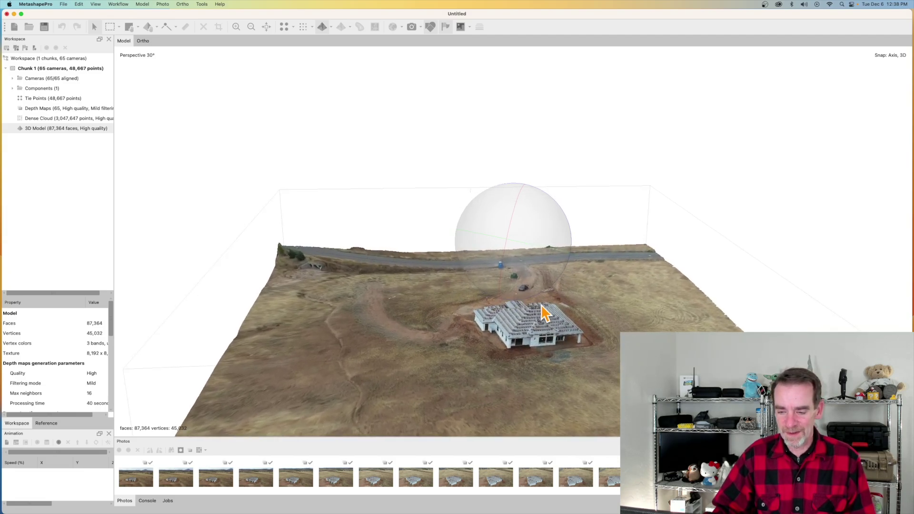
pyautogui.scroll(4, 544, 313)
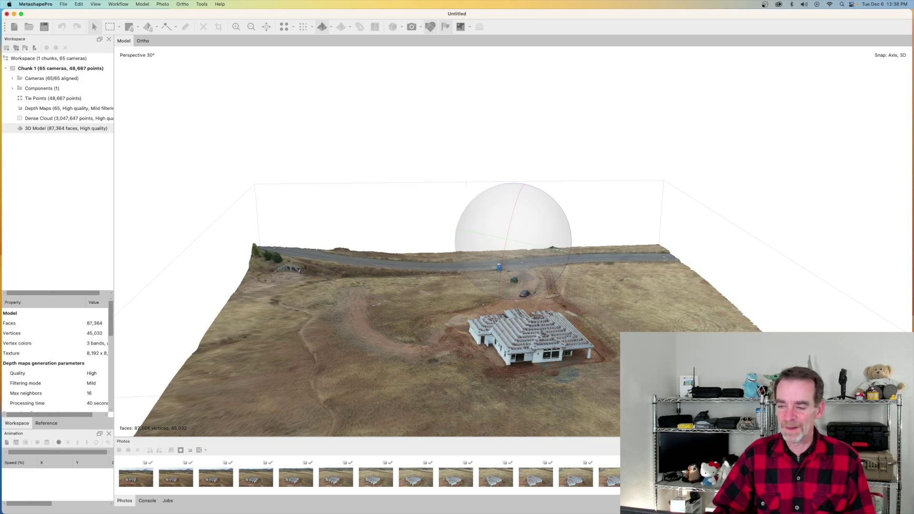
pyautogui.scroll(2, 533, 367)
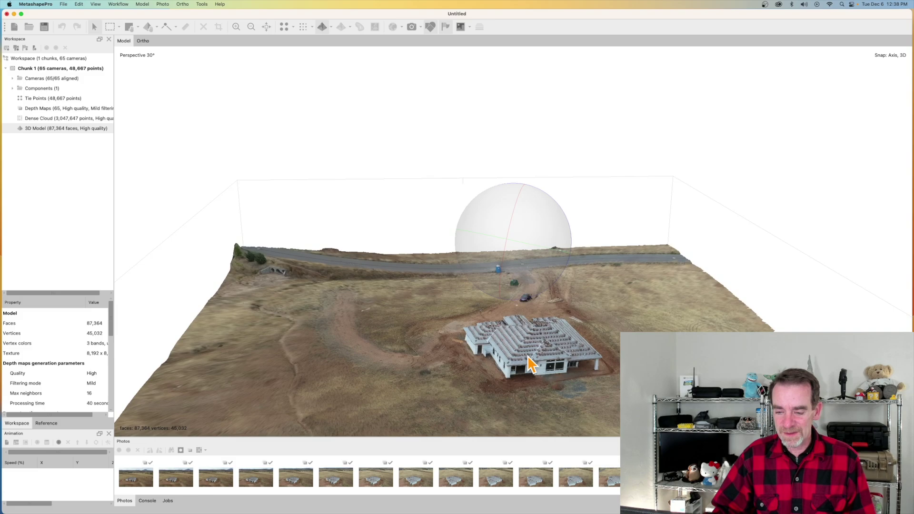
# Orbit around the house for side views, ending on a lower oblique view of the site
pyautogui.moveTo(533, 367); pyautogui.dragTo(501, 301)
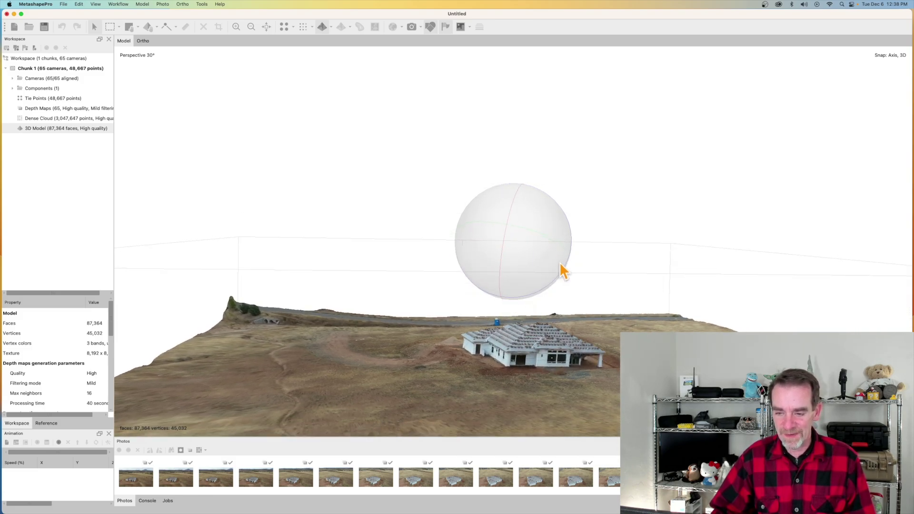
pyautogui.moveTo(554, 263); pyautogui.dragTo(604, 399)
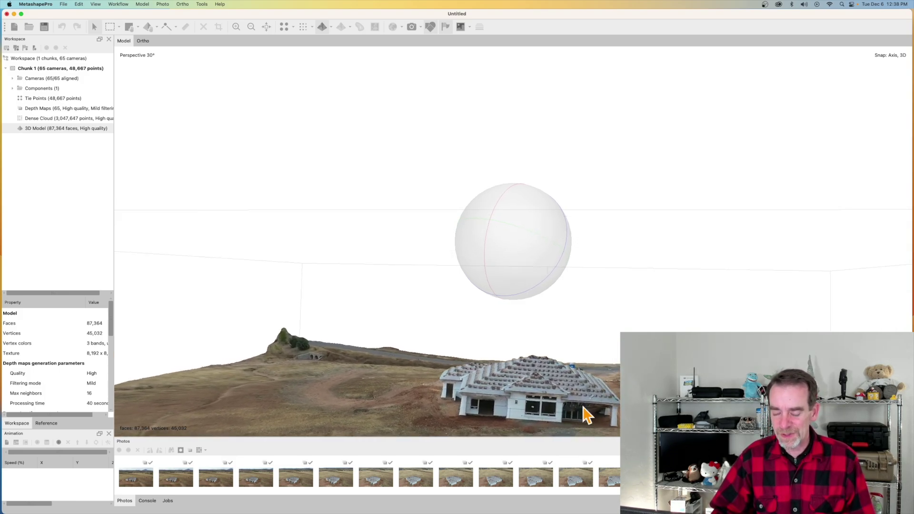
pyautogui.moveTo(590, 395); pyautogui.dragTo(525, 282)
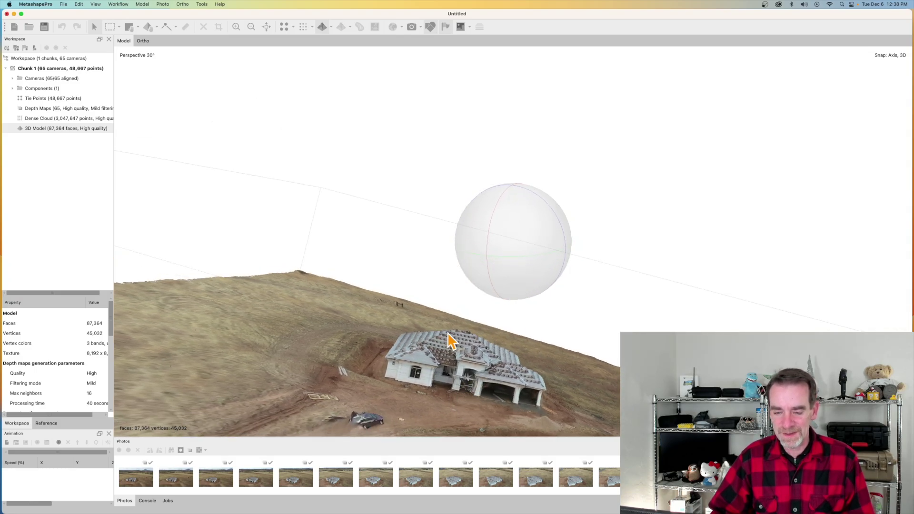
pyautogui.moveTo(456, 247); pyautogui.dragTo(491, 282)
pyautogui.scroll(-3, 494, 284)
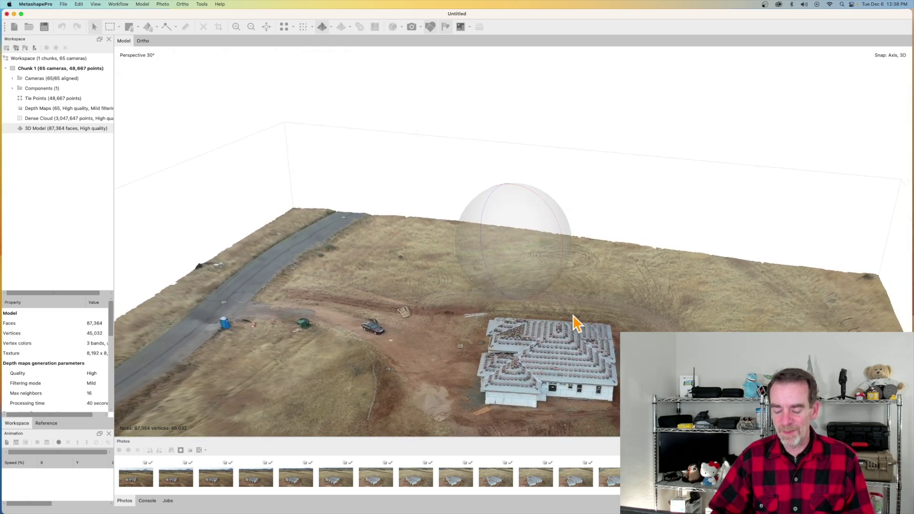
pyautogui.scroll(-3, 578, 322)
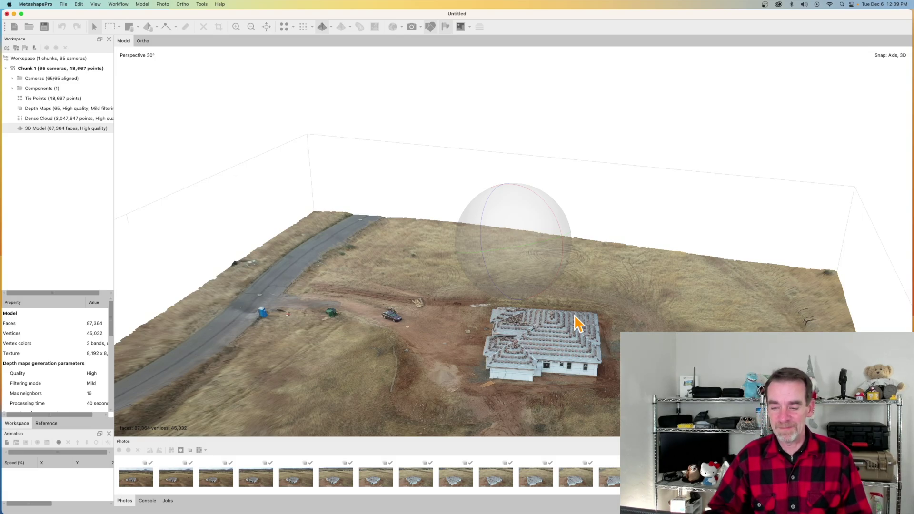
pyautogui.moveTo(514, 298); pyautogui.dragTo(513, 288)
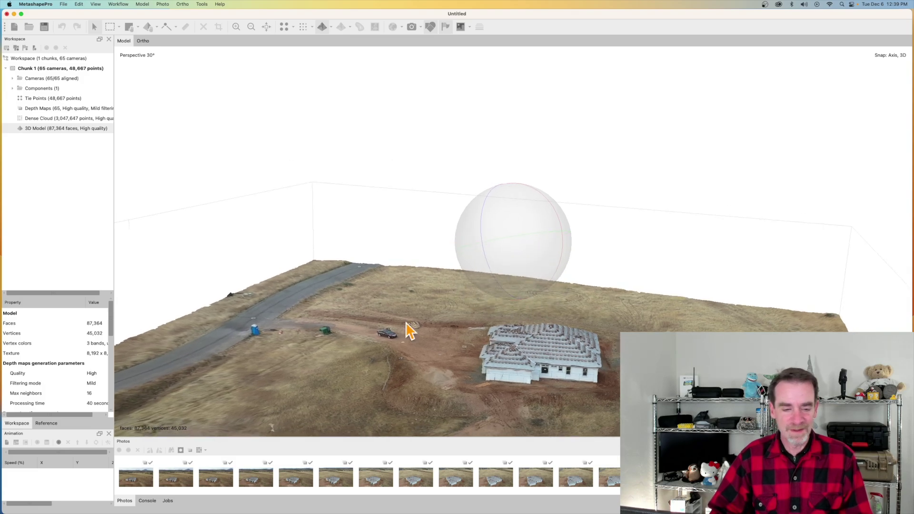
# Create a Horizontal camera track with 50 keyframes and play the orbit animation
pyautogui.click(7, 443)
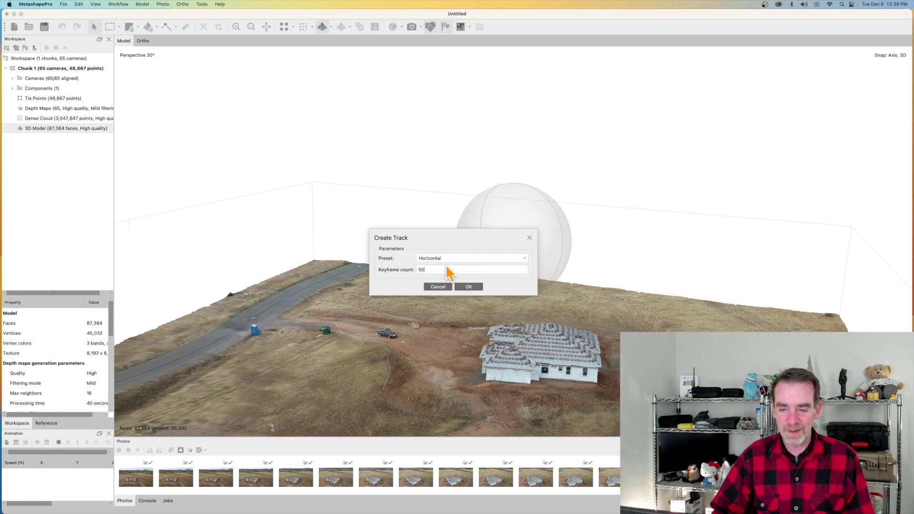
pyautogui.click(471, 287)
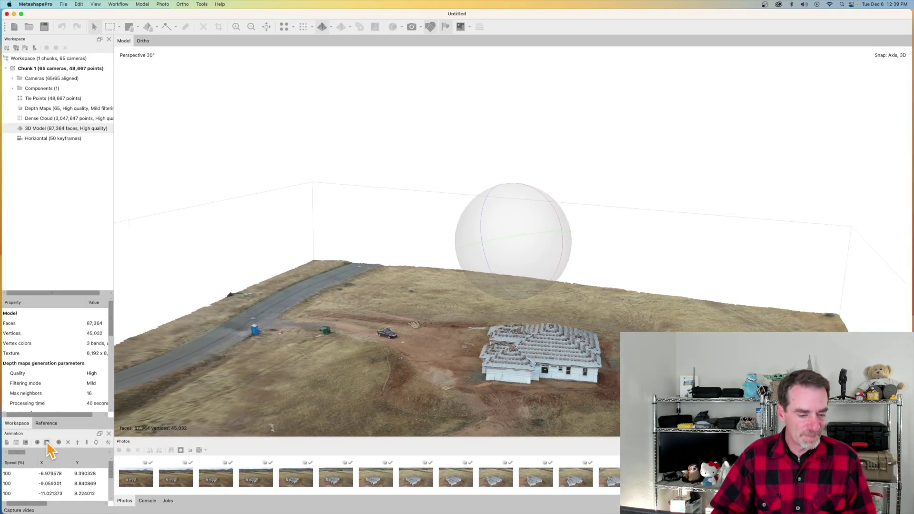
pyautogui.click(38, 442)
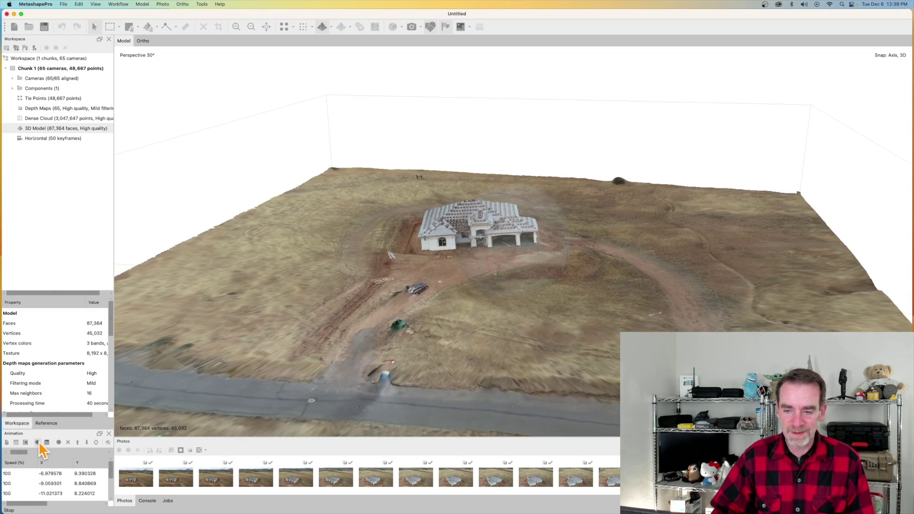